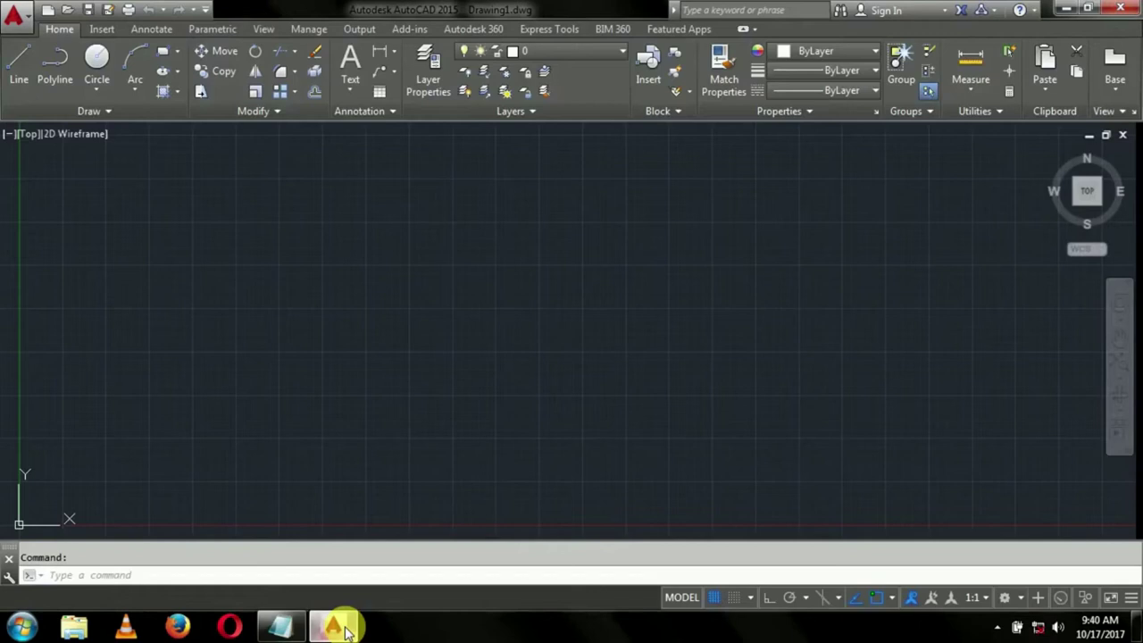
# Step: Overwrite the Notepad note so it contains only 'lets see...'
pyautogui.click(281, 627)
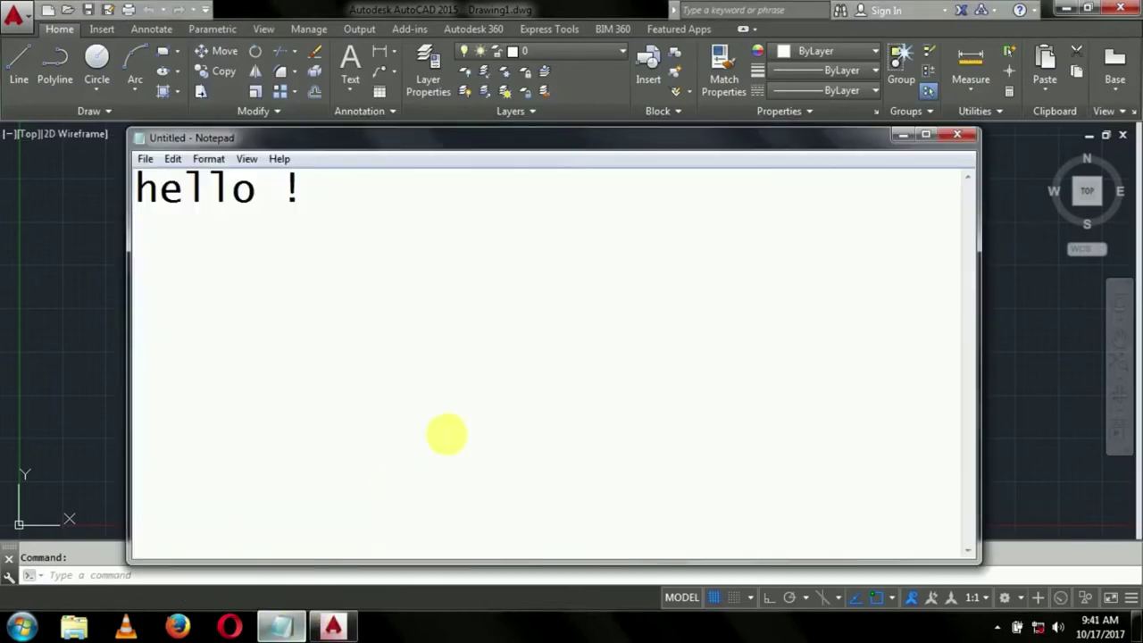
pyautogui.hotkey('ctrl', 'a')
pyautogui.write('In this video how to change wireframe to 3d realistic views')
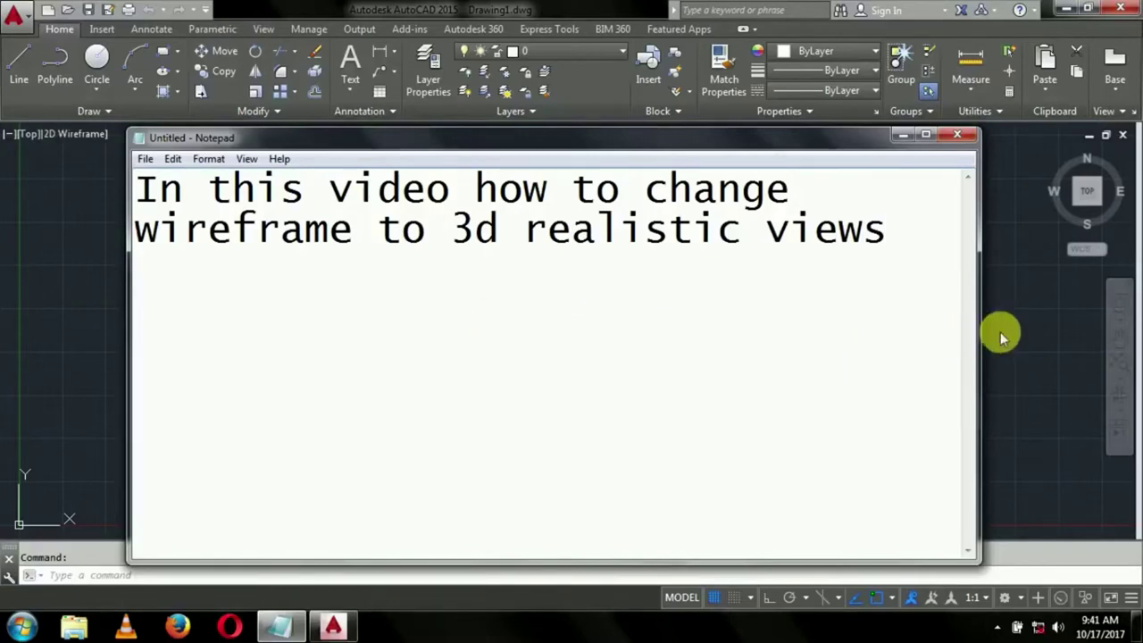
pyautogui.press('Return')
pyautogui.write('n')
pyautogui.press('BackSpace')
pyautogui.press('BackSpace')
pyautogui.hotkey('ctrl', 'a')
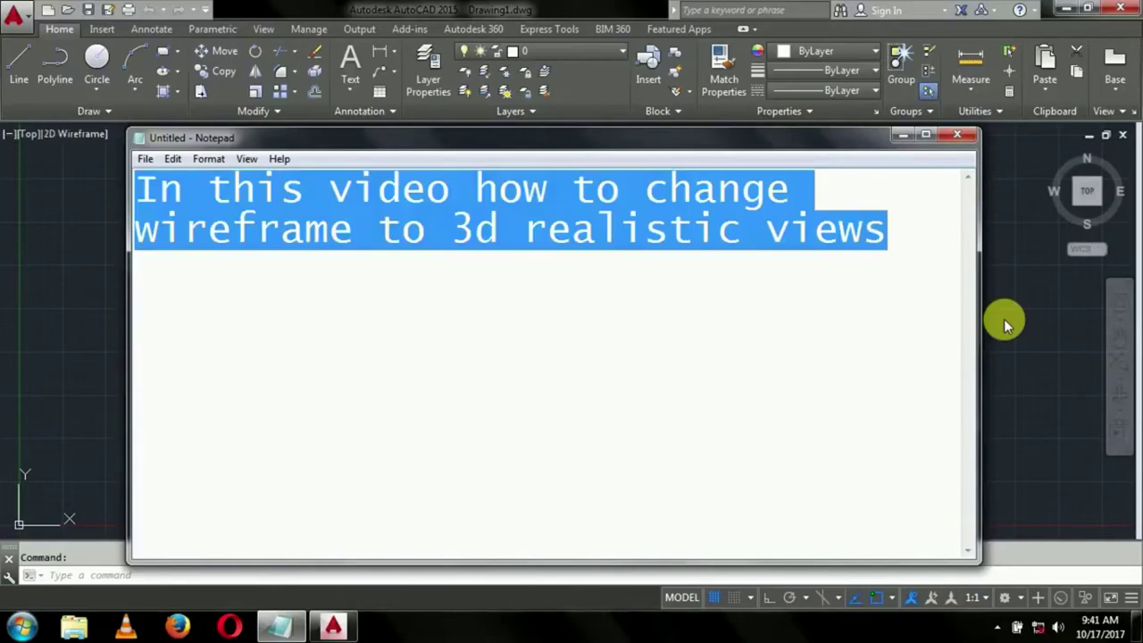
pyautogui.write('lets see...')
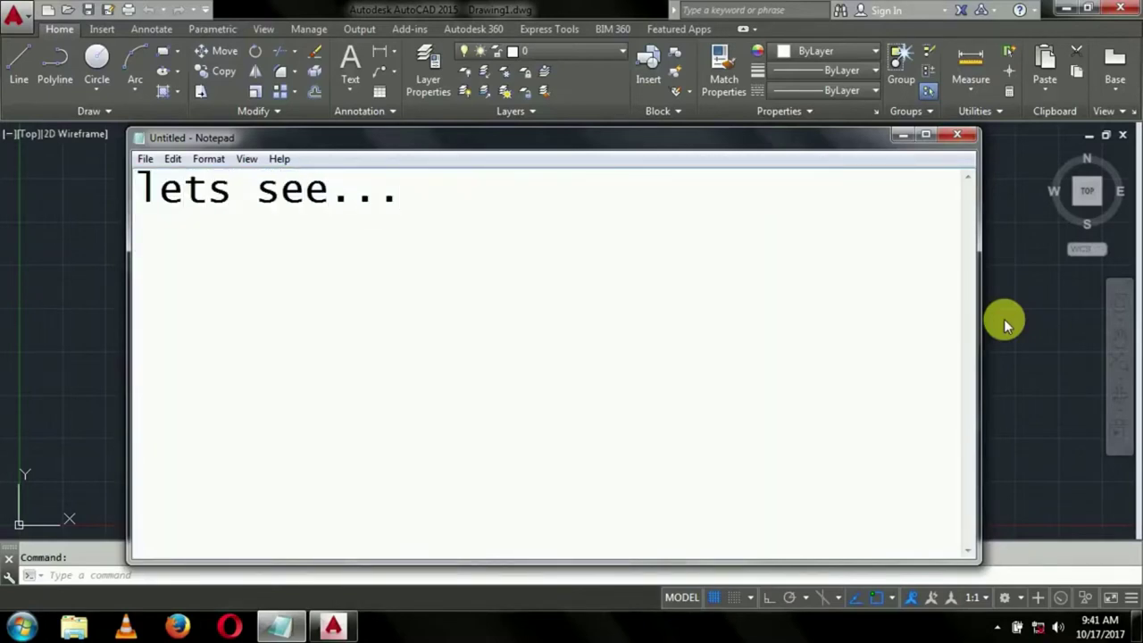
pyautogui.click(1014, 313)
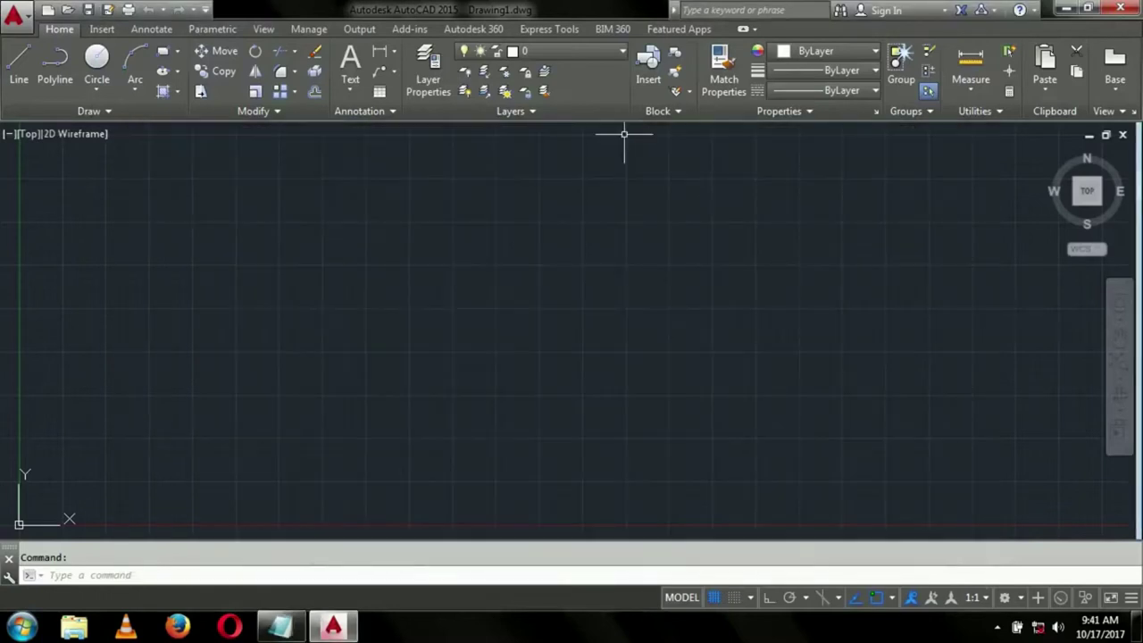
# Step: Create a new drawing, Drawing2.dwg, from the acad template
pyautogui.click(13, 17)
pyautogui.click(72, 101)
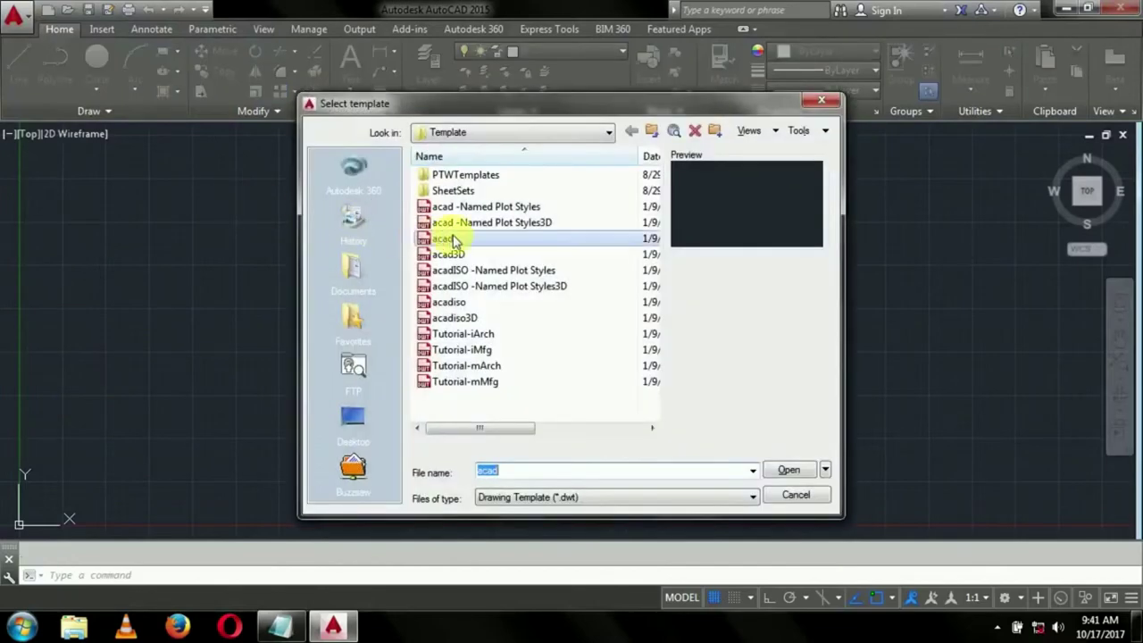
pyautogui.click(454, 241)
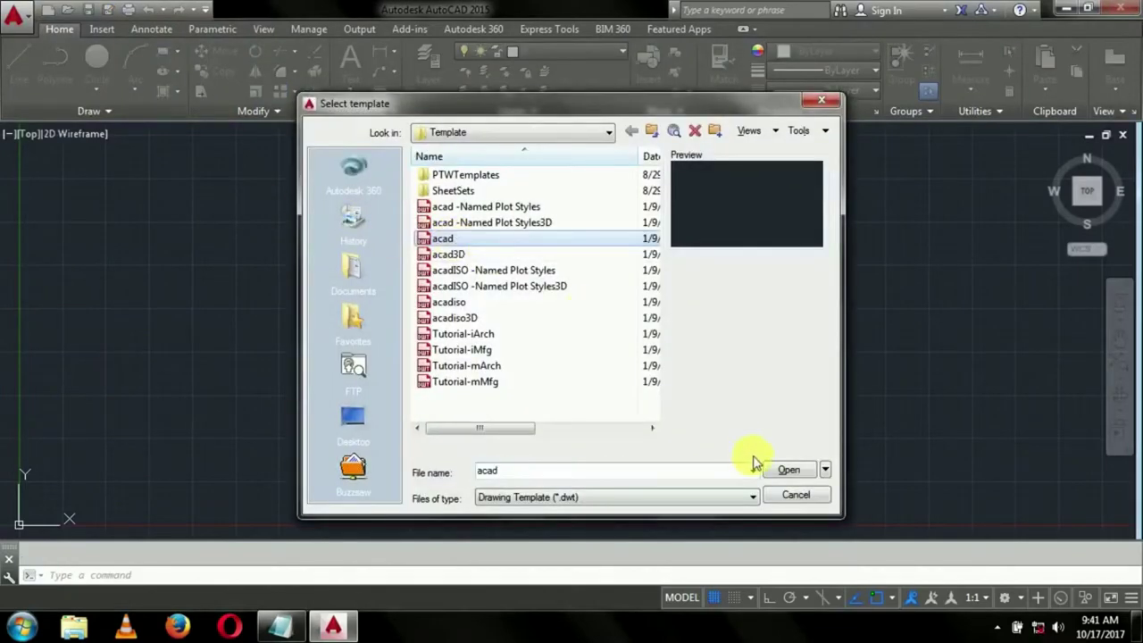
pyautogui.click(786, 473)
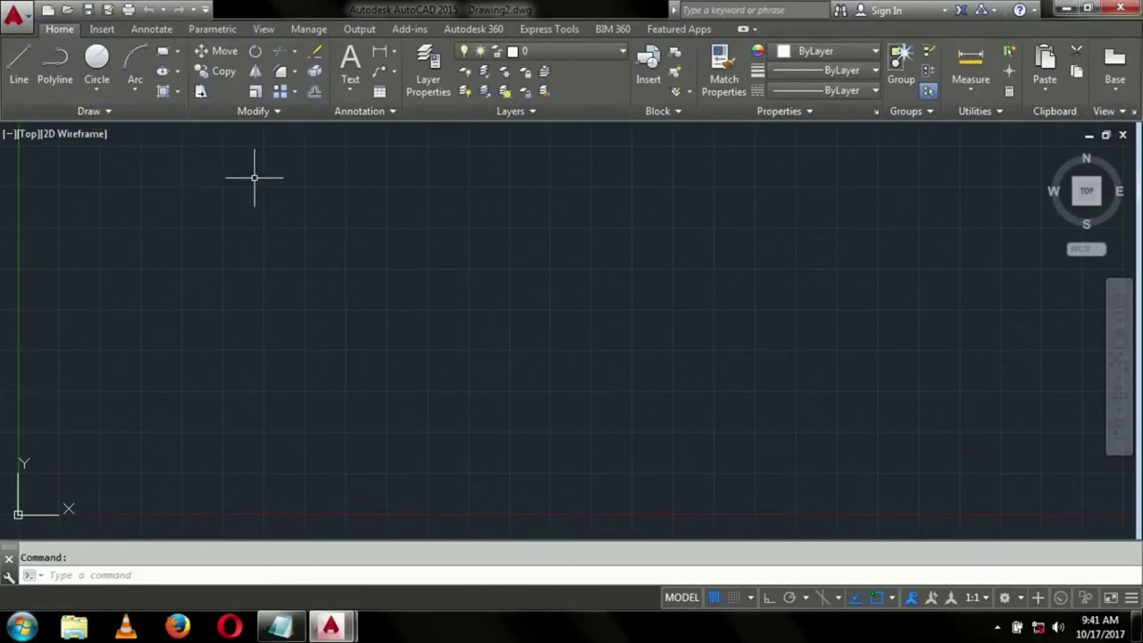
# Step: Draw a rectangle with RECTANG from two corner picks, then start EXTRUDE
pyautogui.write('re')
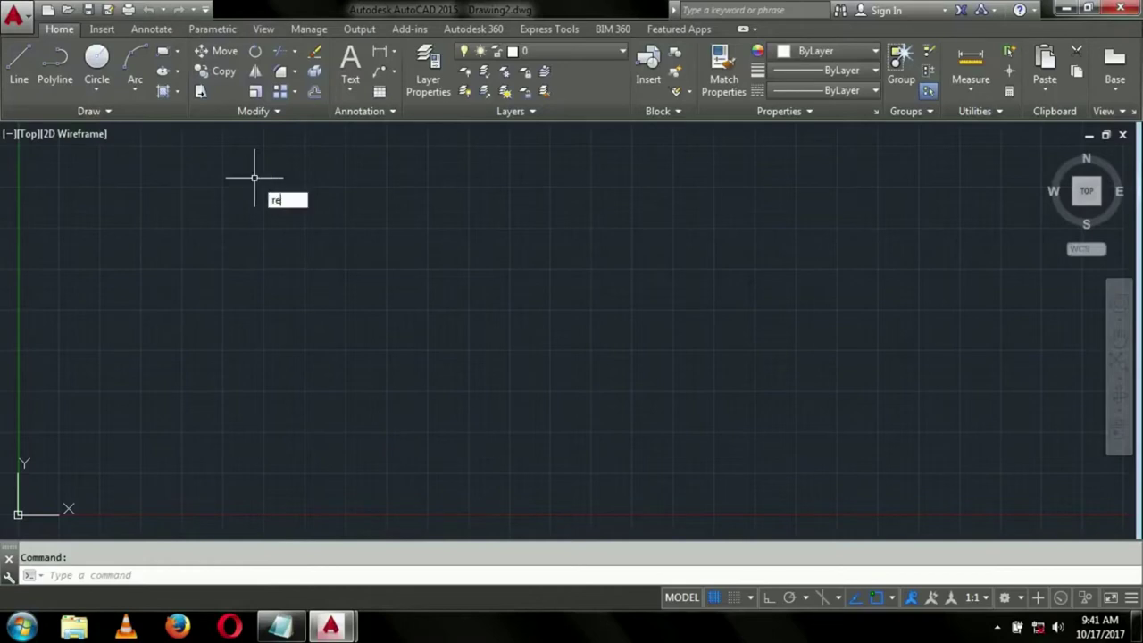
pyautogui.press('Return')
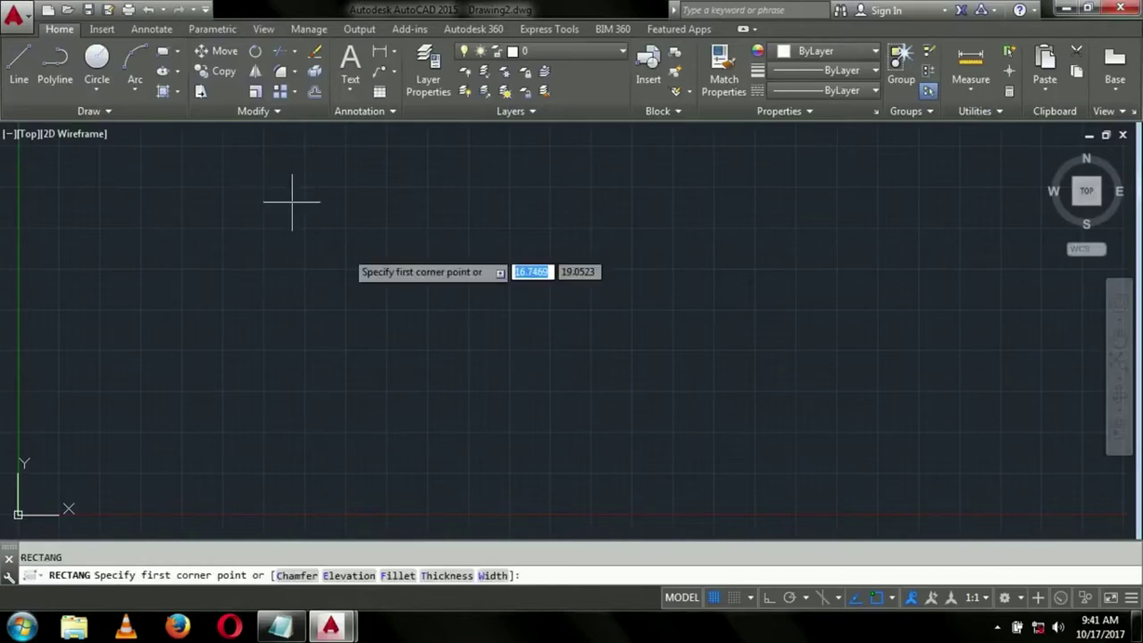
pyautogui.click(345, 250)
pyautogui.click(498, 325)
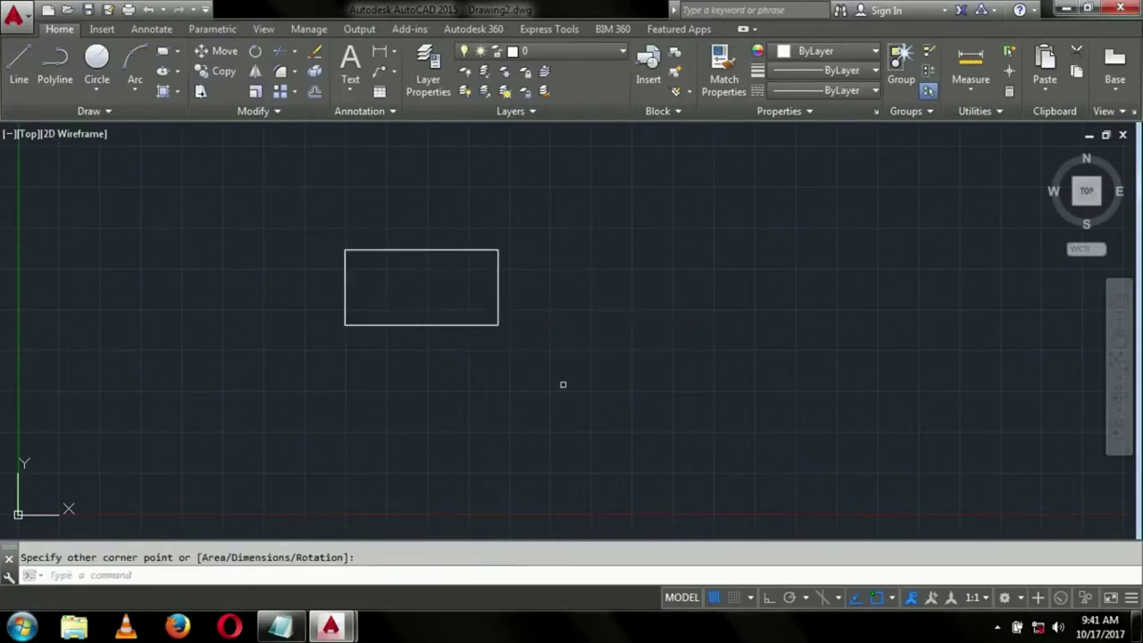
pyautogui.write('EXT')
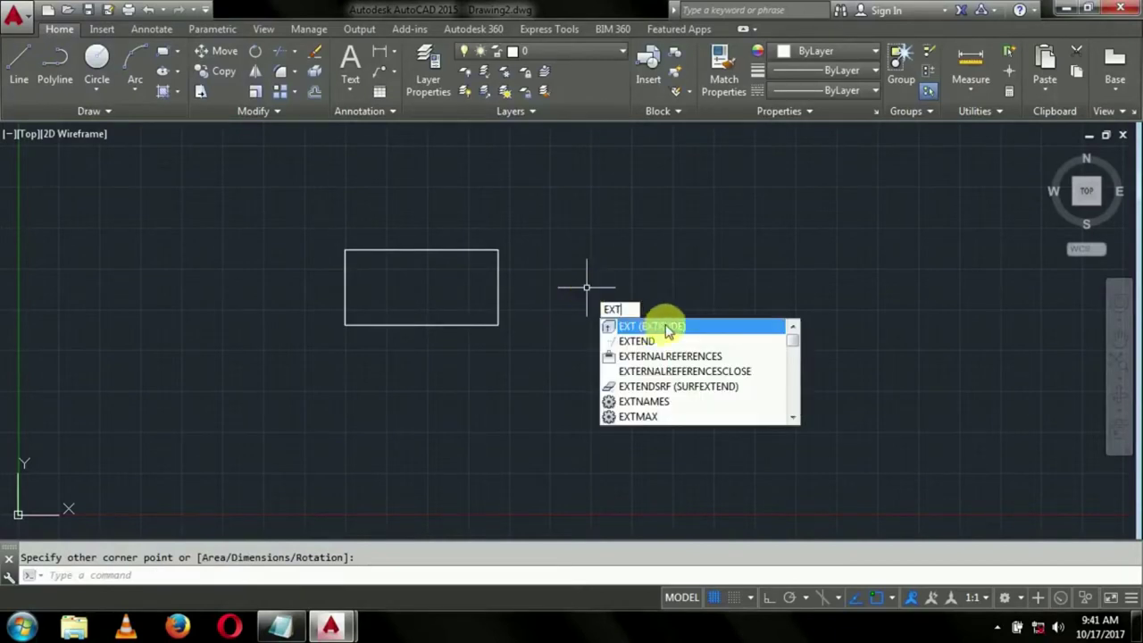
pyautogui.click(668, 327)
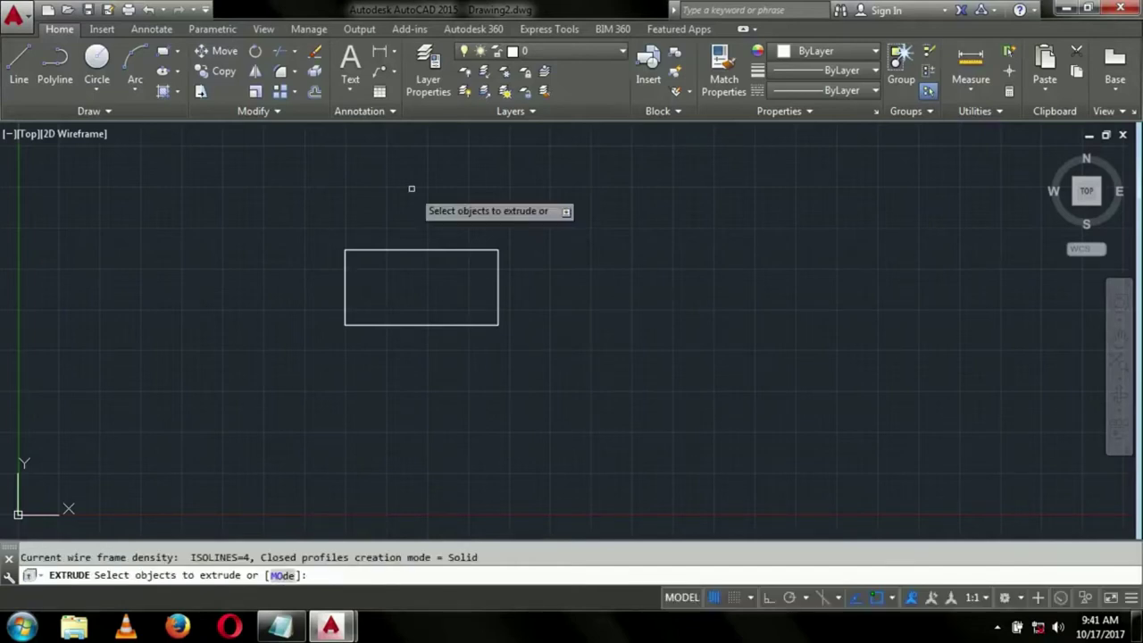
# Step: Extrude the rectangle into a 3D box by picking its height
pyautogui.click(398, 251)
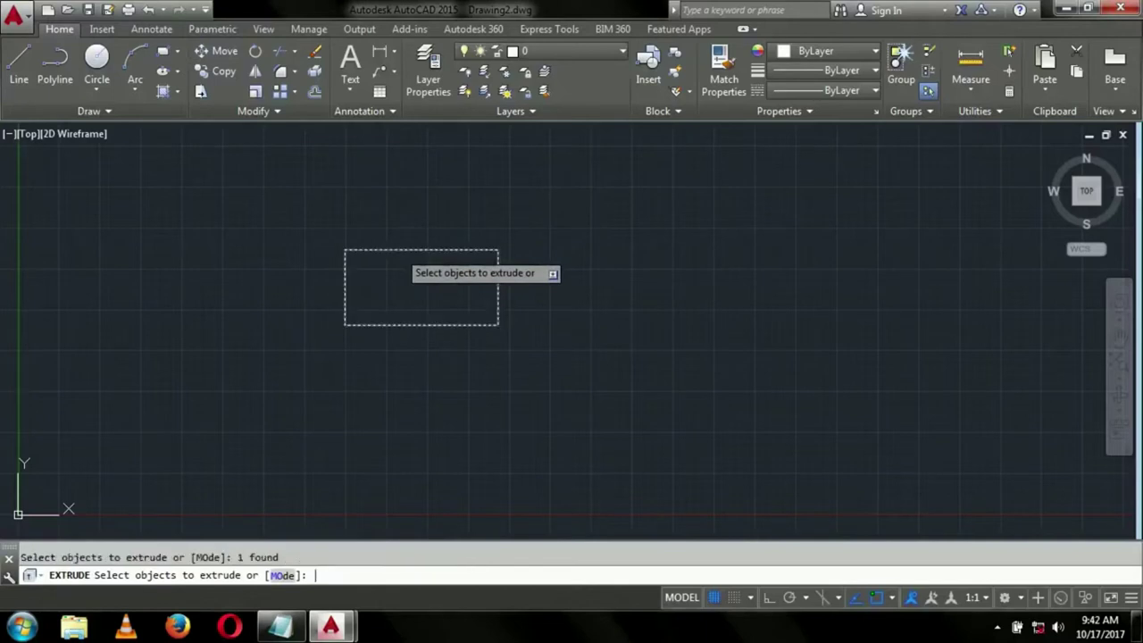
pyautogui.press('Return')
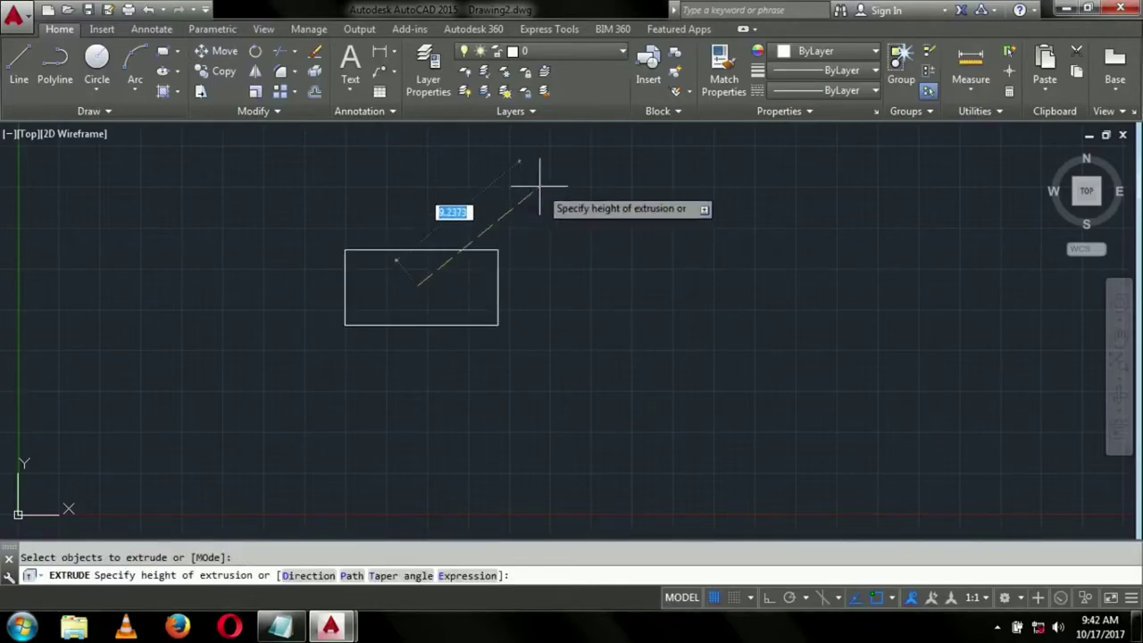
pyautogui.click(506, 191)
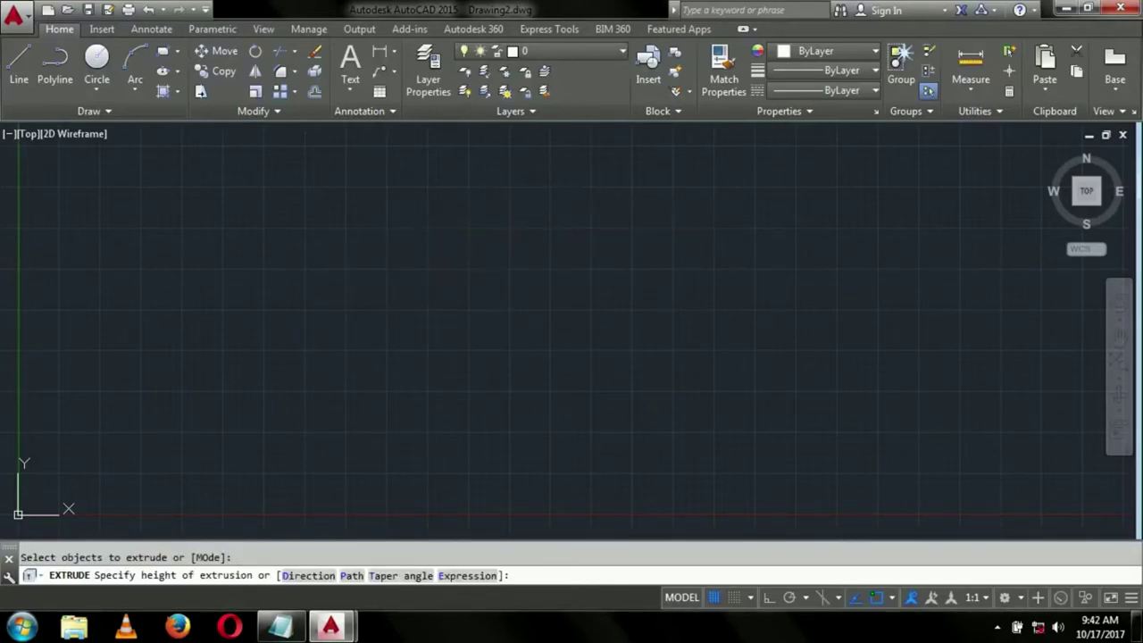
# Step: Tilt the view with the ViewCube and Orbit to show the wireframe box at an angle
pyautogui.click(1097, 214)
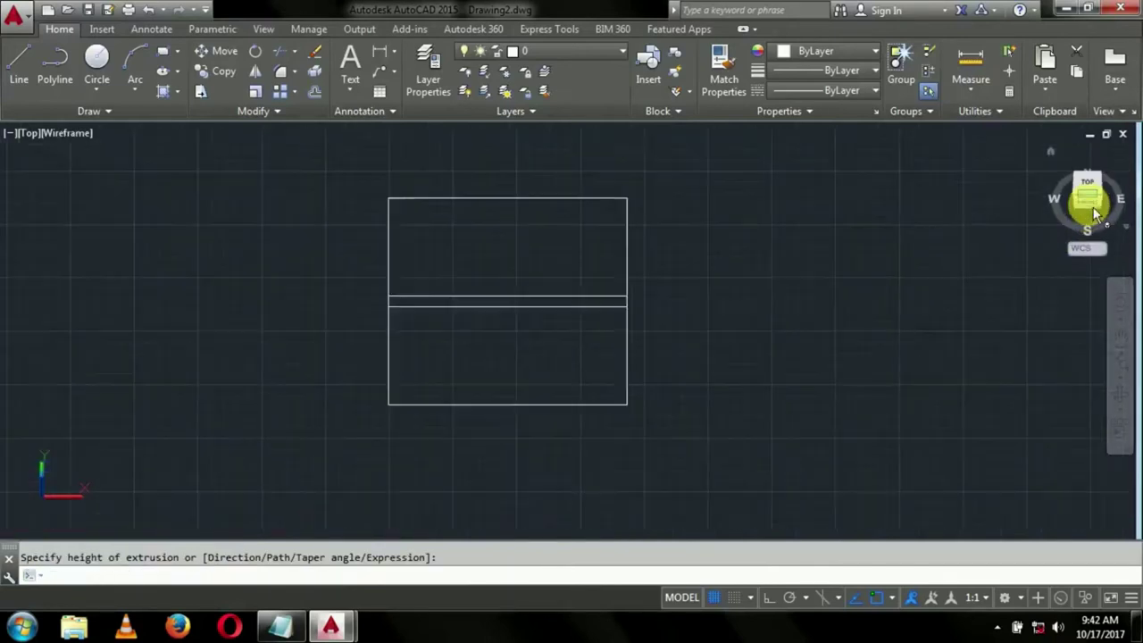
pyautogui.click(1097, 214)
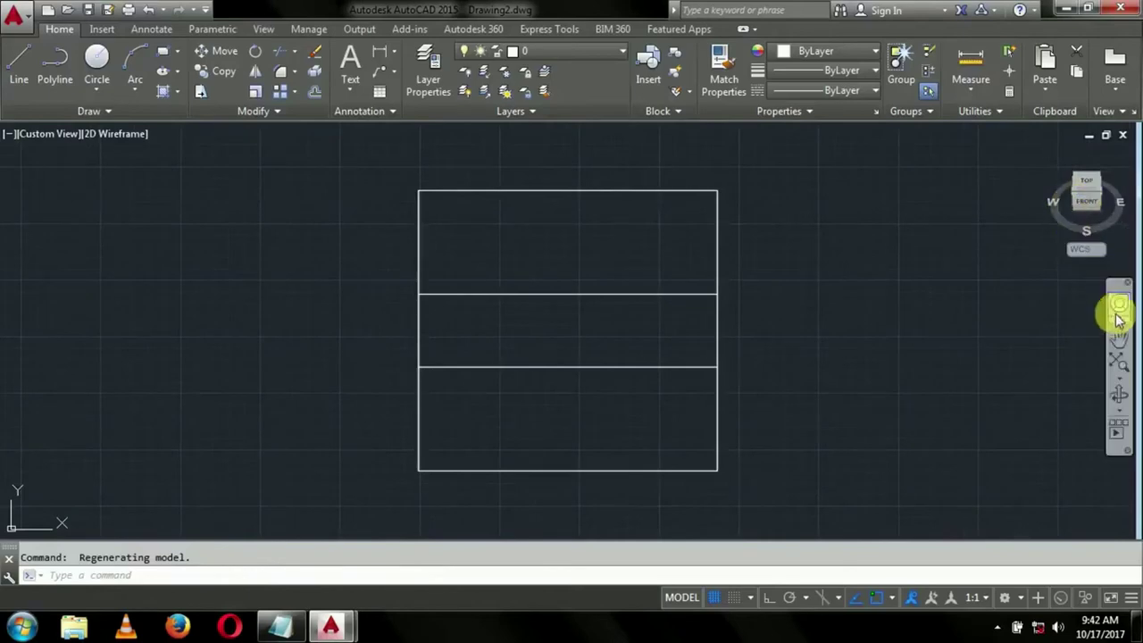
pyautogui.click(1118, 396)
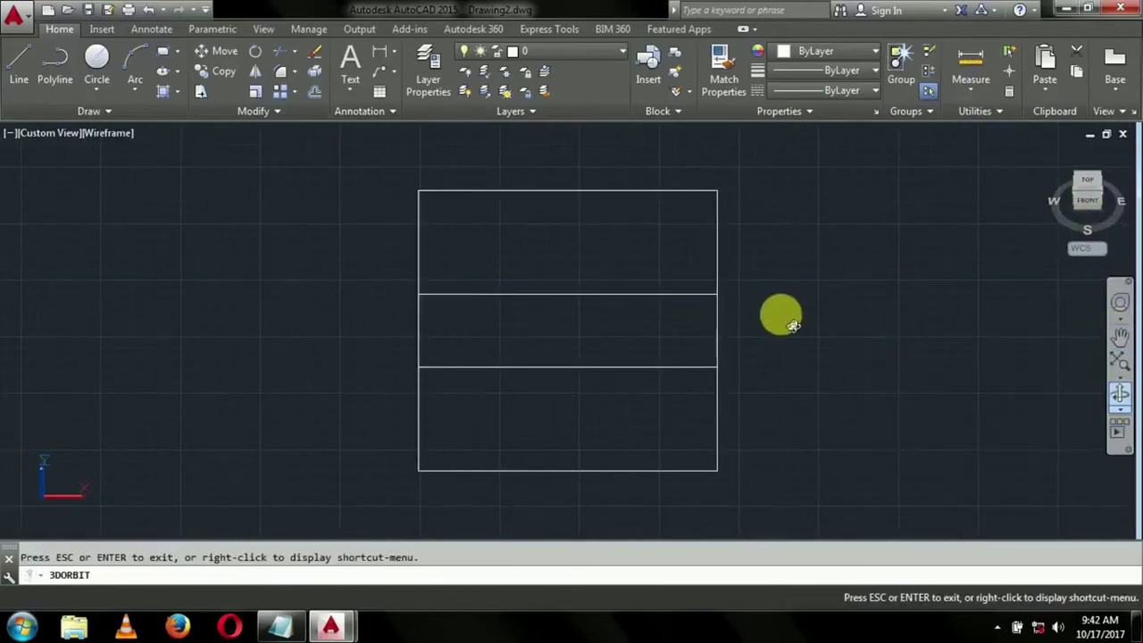
pyautogui.moveTo(793, 325)
pyautogui.mouseDown()
pyautogui.moveTo(1018, 274)
pyautogui.moveTo(989, 263)
pyautogui.mouseUp()
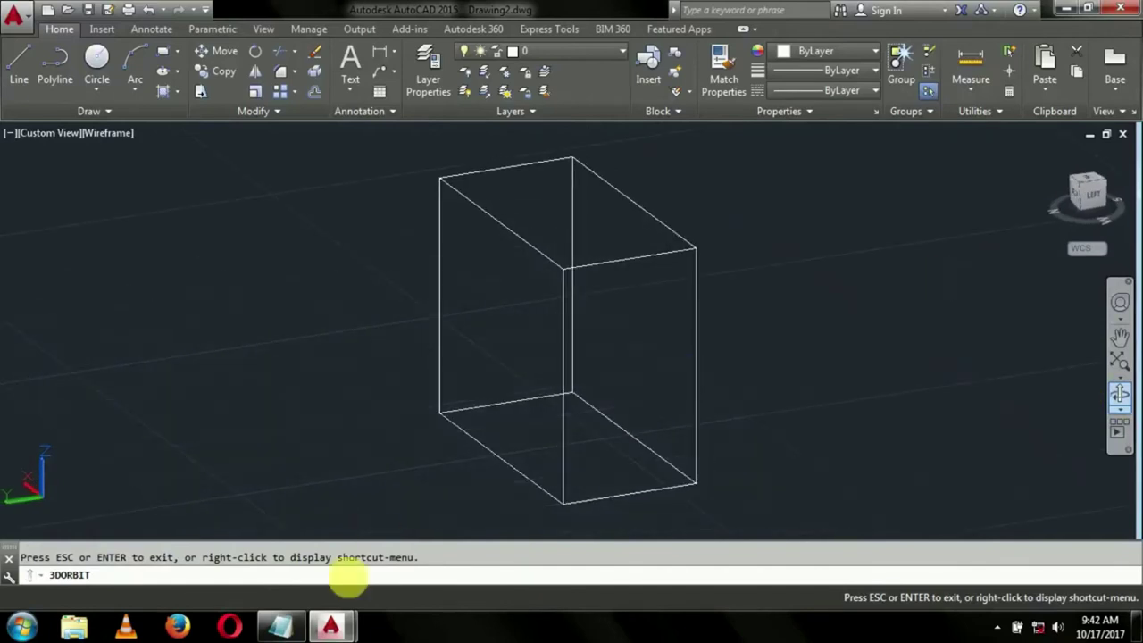
pyautogui.click(290, 623)
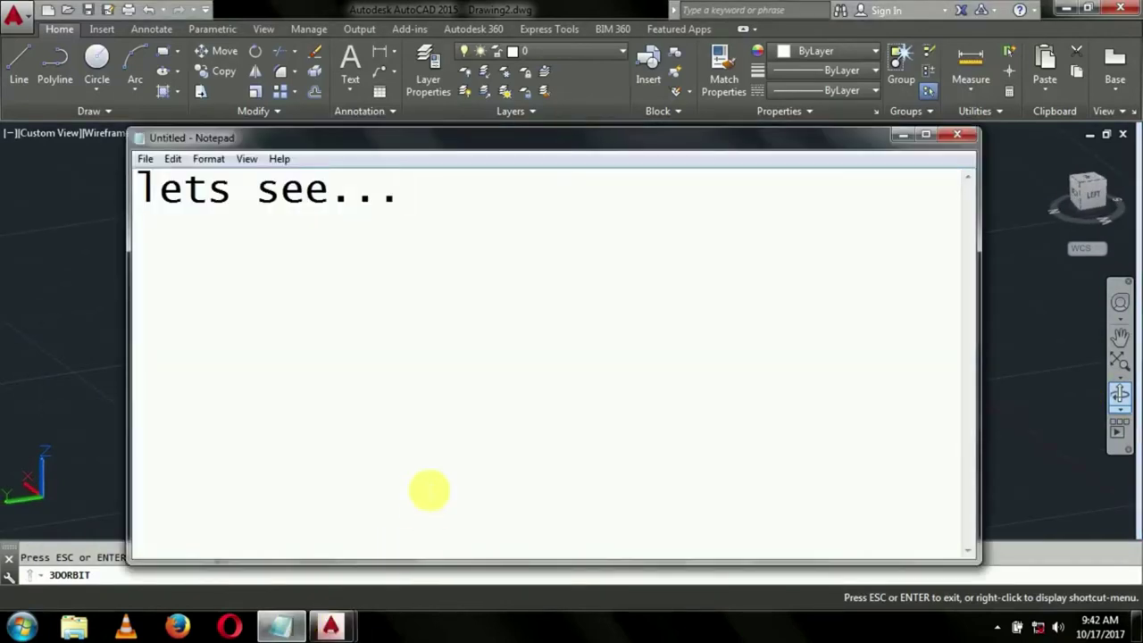
# Step: Replace the note with 'this is a wireframe view' and 'now see how to change the view...'
pyautogui.hotkey('ctrl', 'a')
pyautogui.write('this is a wi')
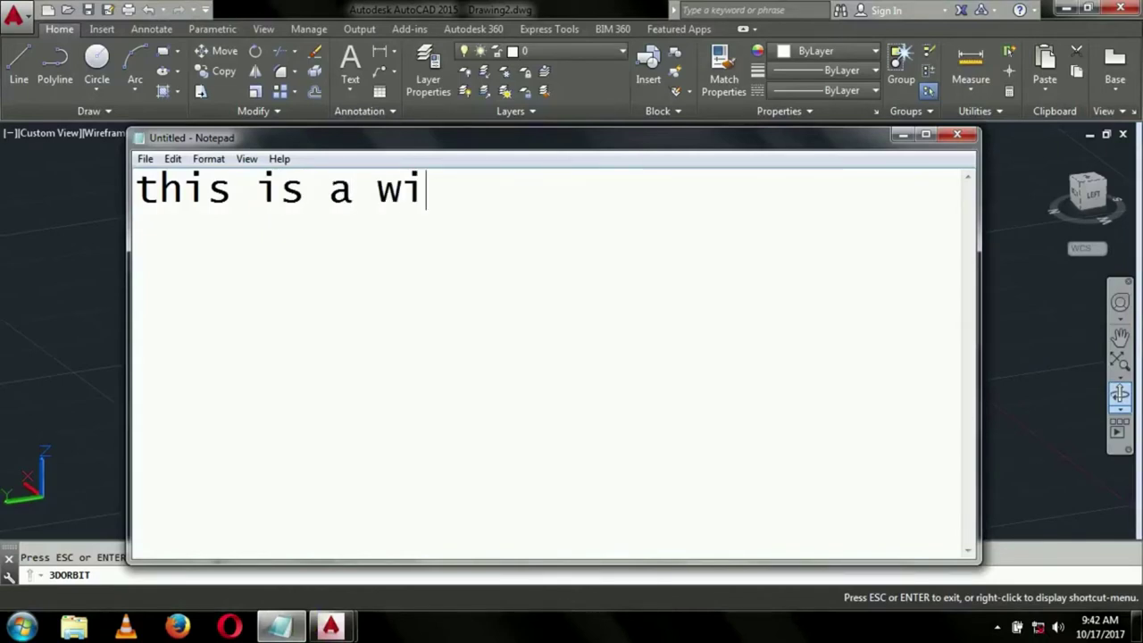
pyautogui.write('reframe ')
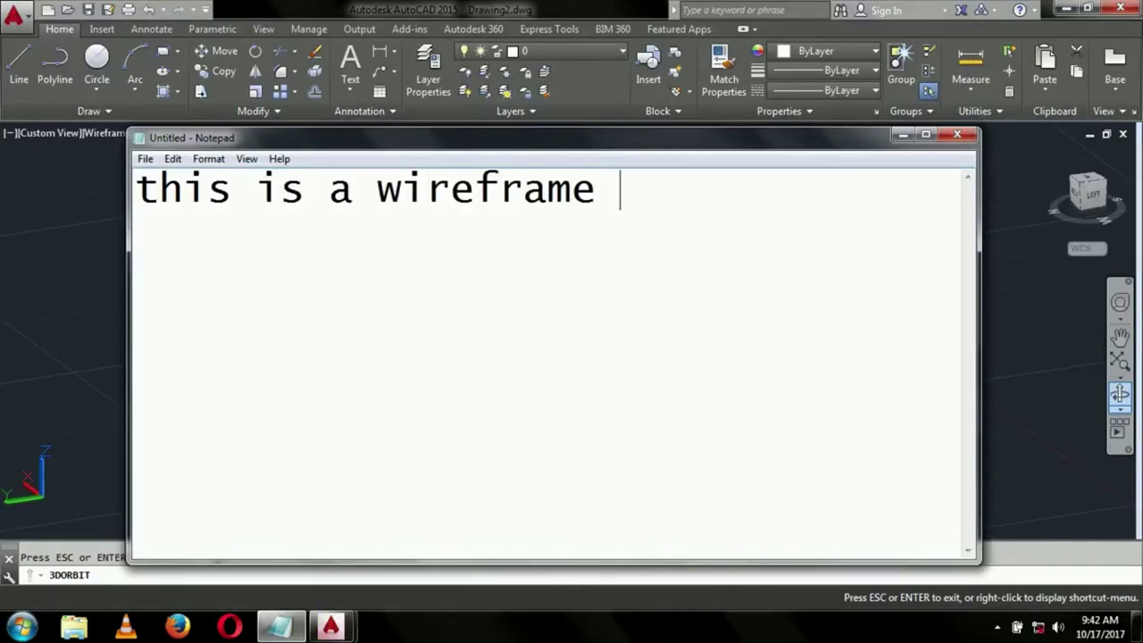
pyautogui.write('vi')
pyautogui.write('ew')
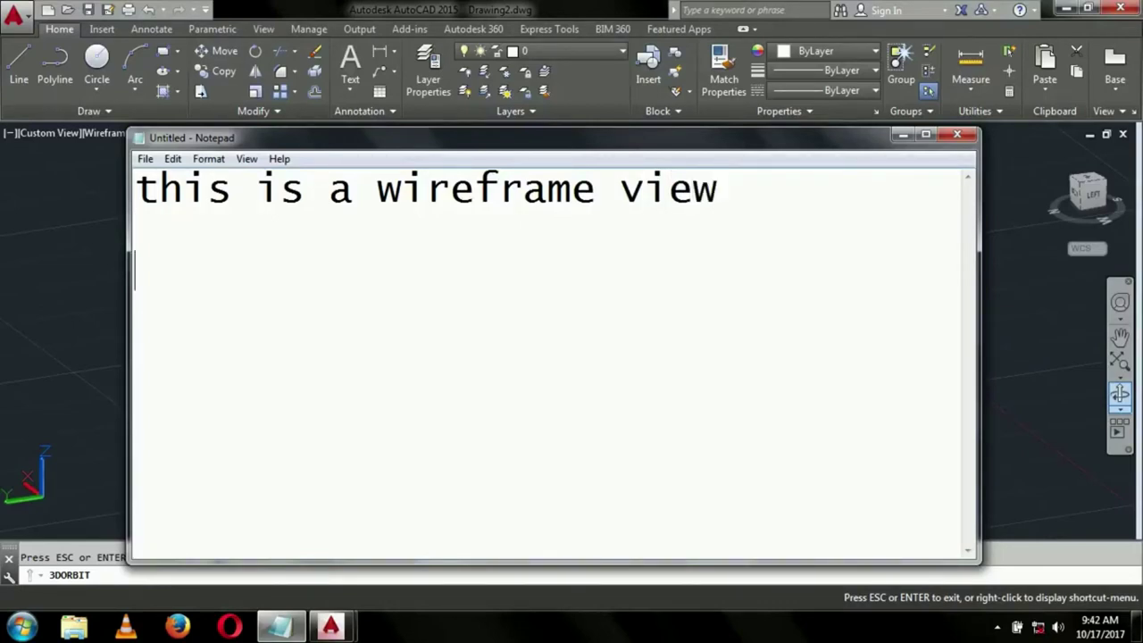
pyautogui.press('Return')
pyautogui.press('Return')
pyautogui.write('now see')
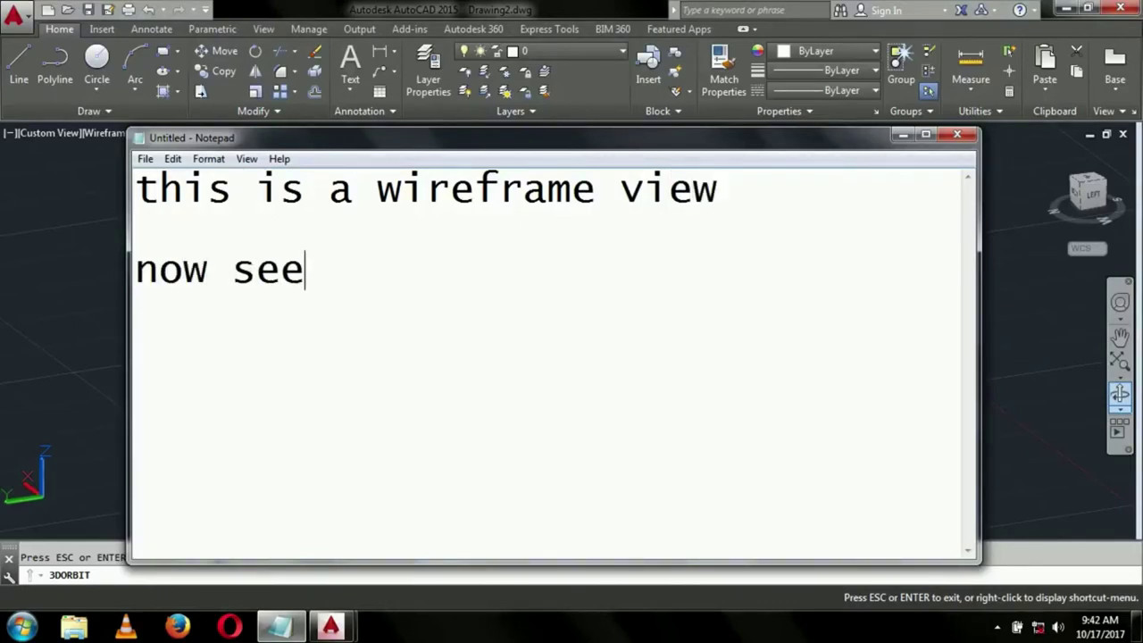
pyautogui.write(' how to change ')
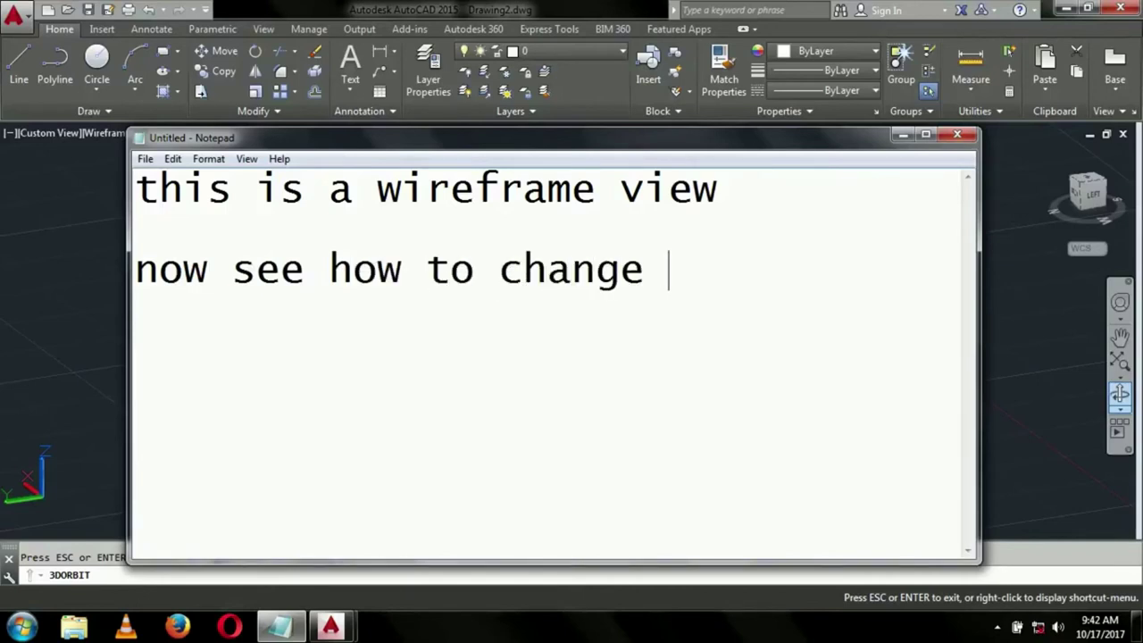
pyautogui.write('the ')
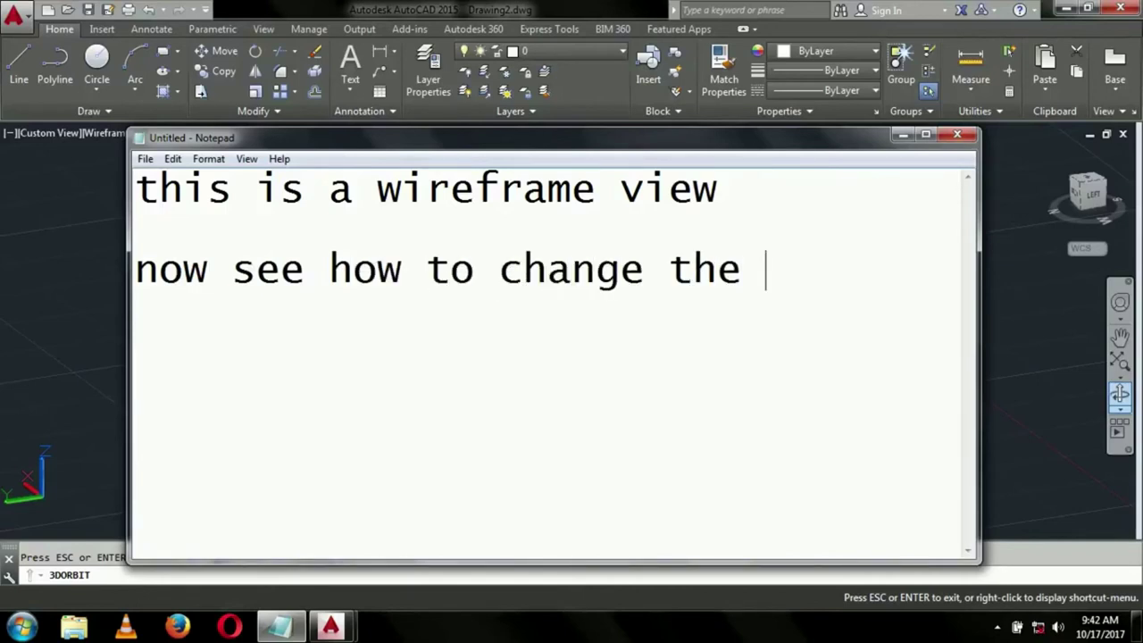
pyautogui.write('view..')
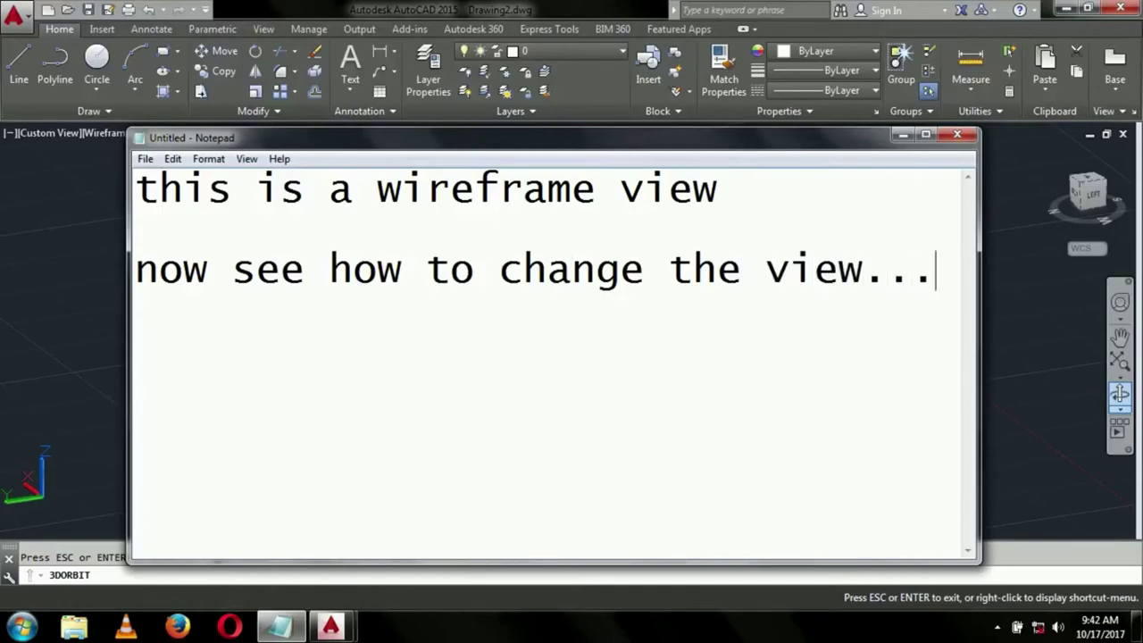
pyautogui.write('.')
pyautogui.click(993, 400)
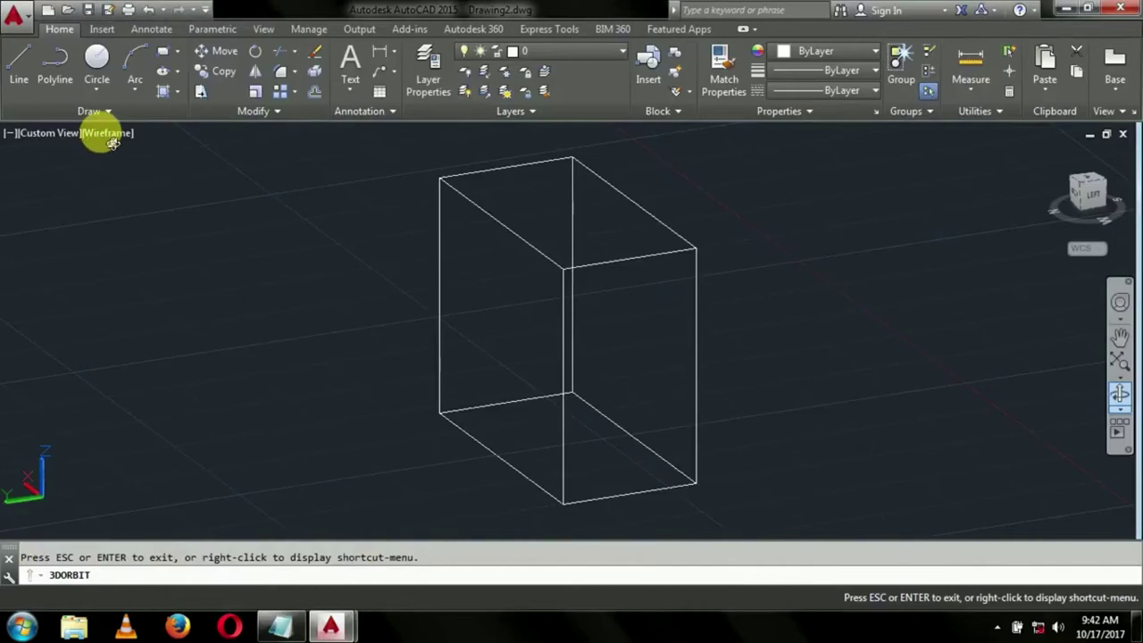
# Step: Switch the box to the Realistic visual style and orbit it to a near-front view
pyautogui.press('Escape')
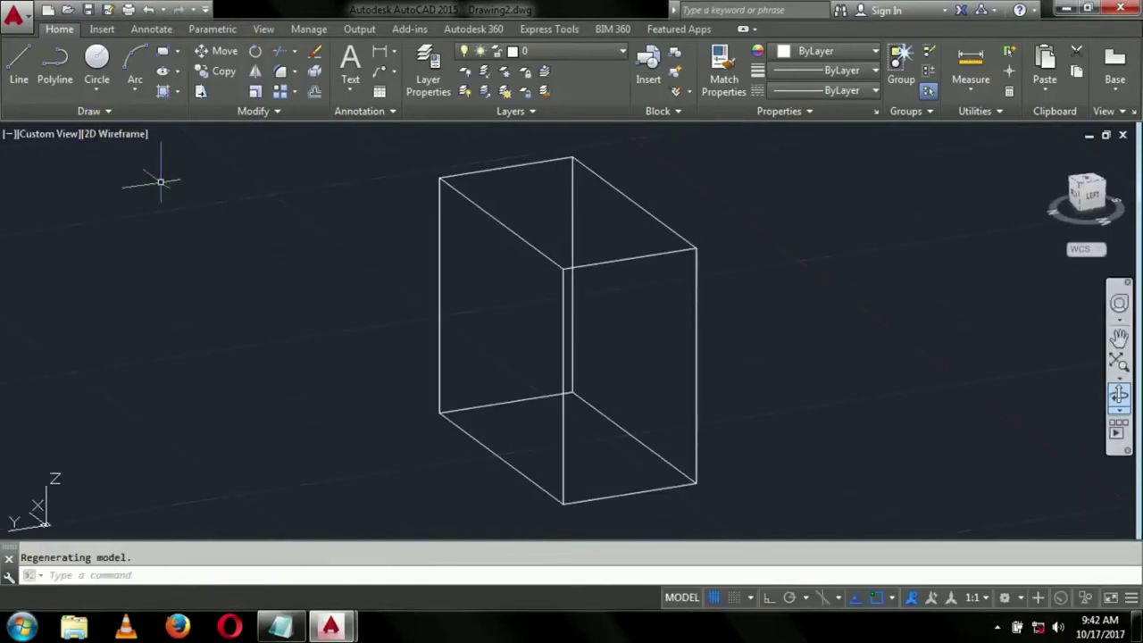
pyautogui.click(129, 139)
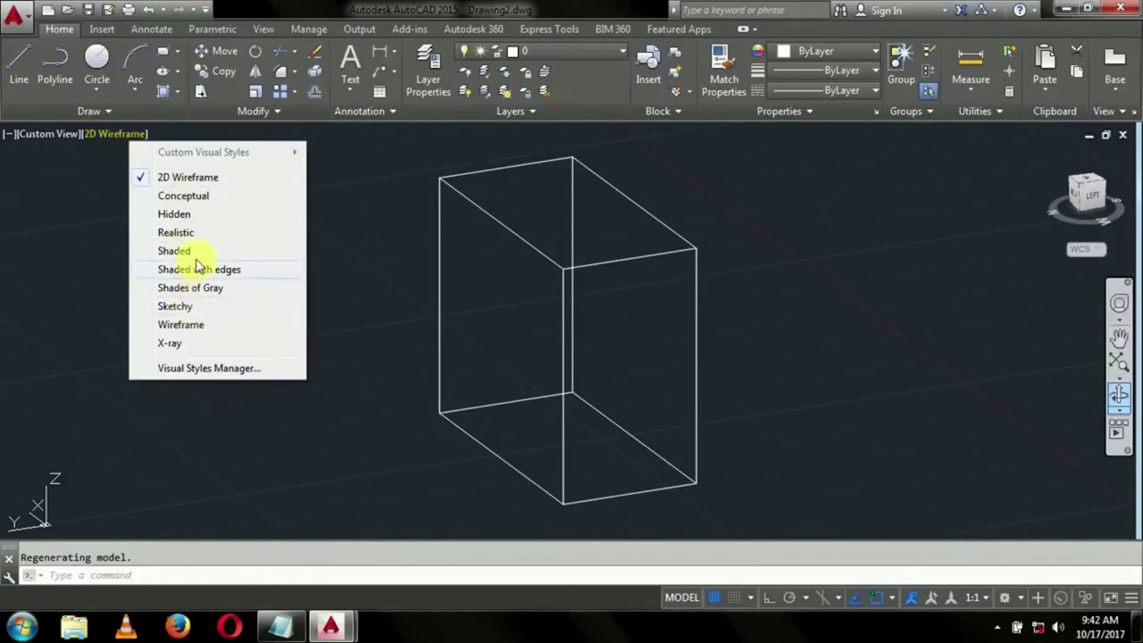
pyautogui.click(178, 233)
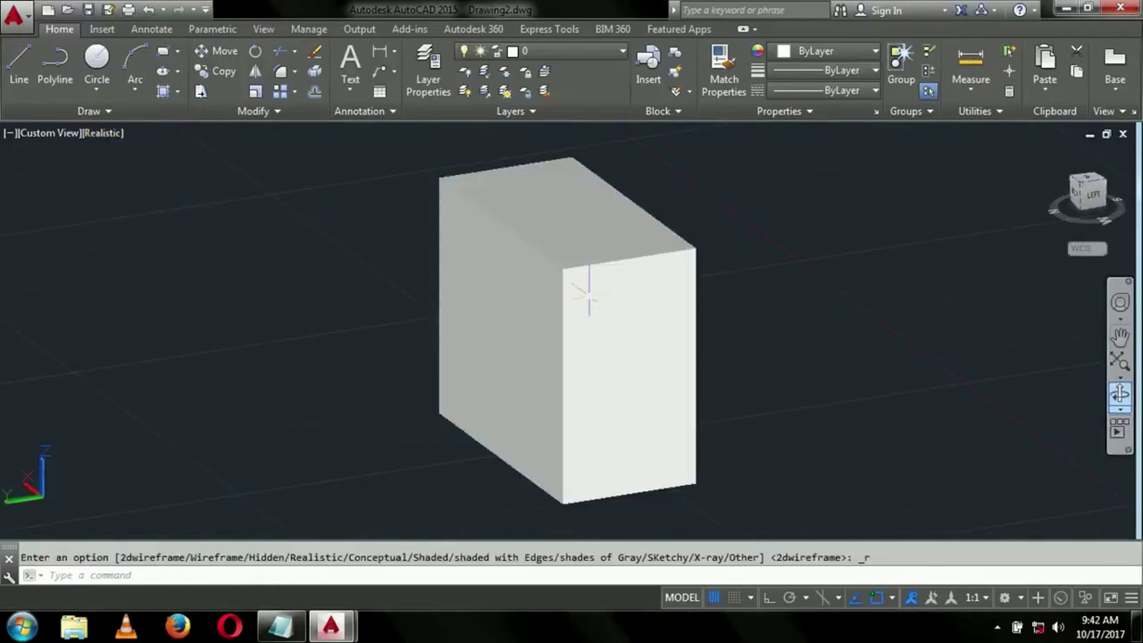
pyautogui.click(1120, 394)
pyautogui.moveTo(766, 359)
pyautogui.mouseDown()
pyautogui.moveTo(896, 347)
pyautogui.moveTo(873, 389)
pyautogui.moveTo(770, 406)
pyautogui.moveTo(720, 319)
pyautogui.moveTo(771, 270)
pyautogui.moveTo(881, 396)
pyautogui.moveTo(599, 414)
pyautogui.moveTo(608, 392)
pyautogui.mouseUp()
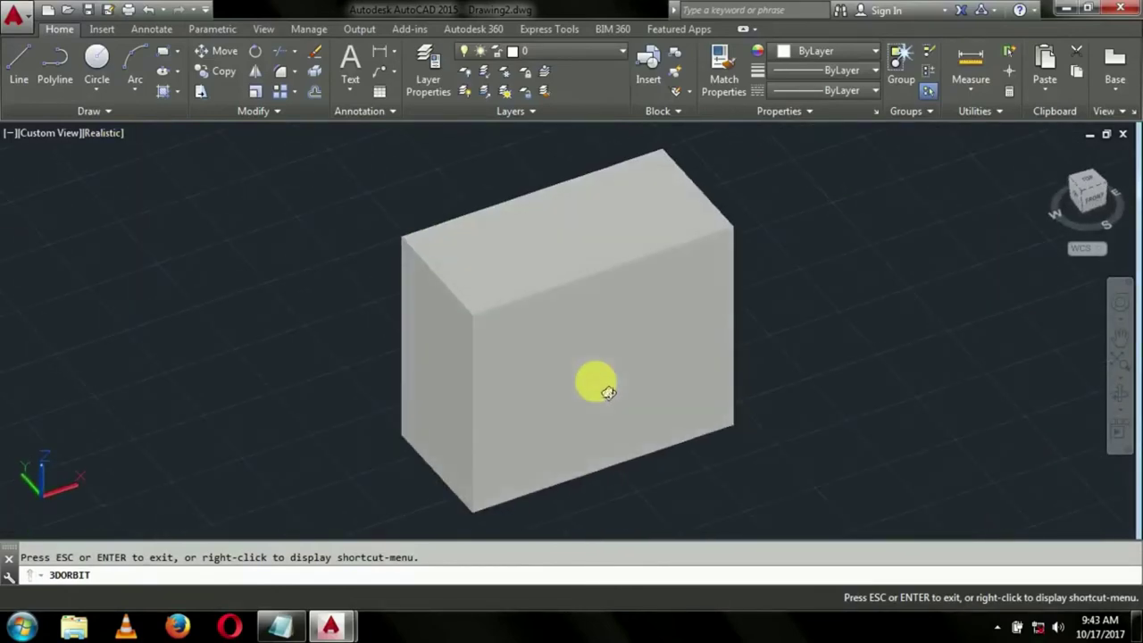
pyautogui.click(284, 625)
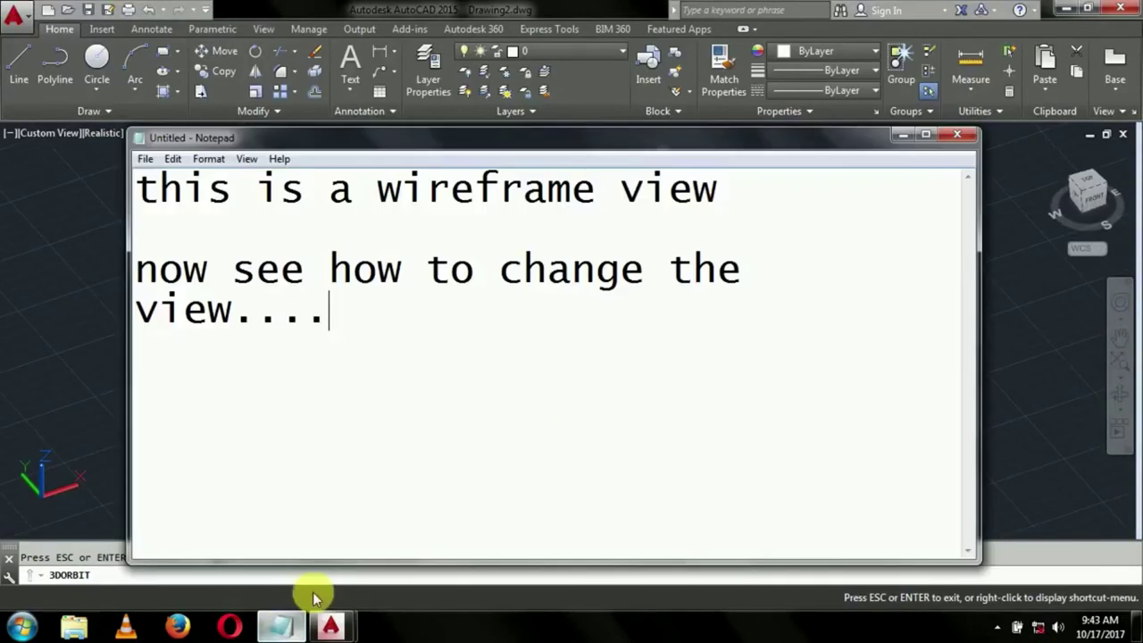
# Step: Add a 'change color....' line below the existing notes
pyautogui.press('Return')
pyautogui.press('Return')
pyautogui.write('hangecolo')
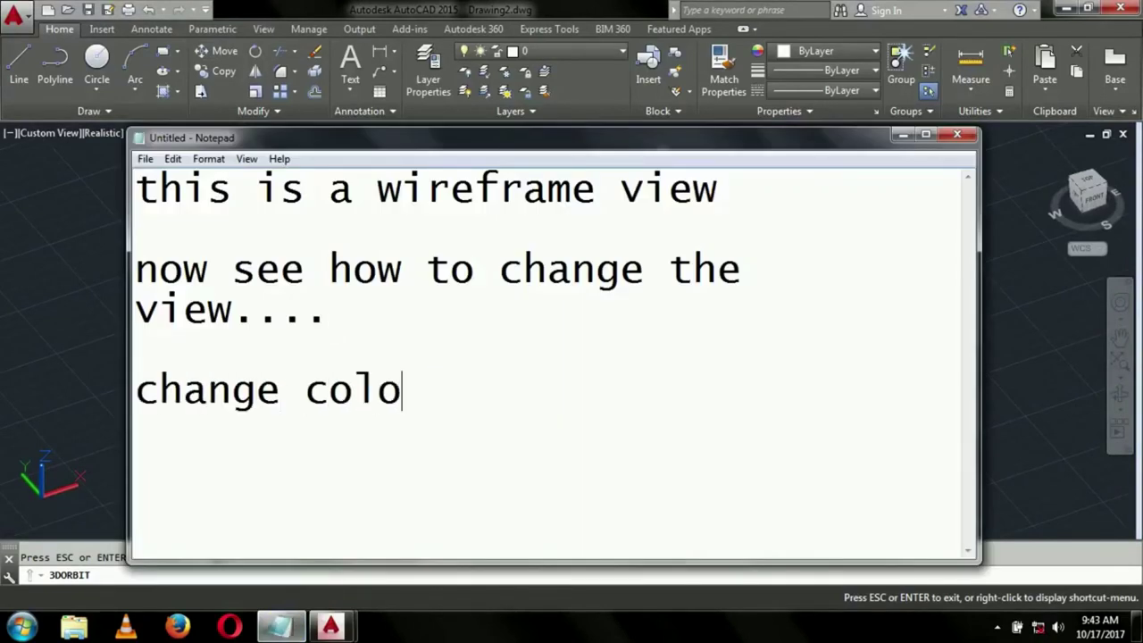
pyautogui.write('....')
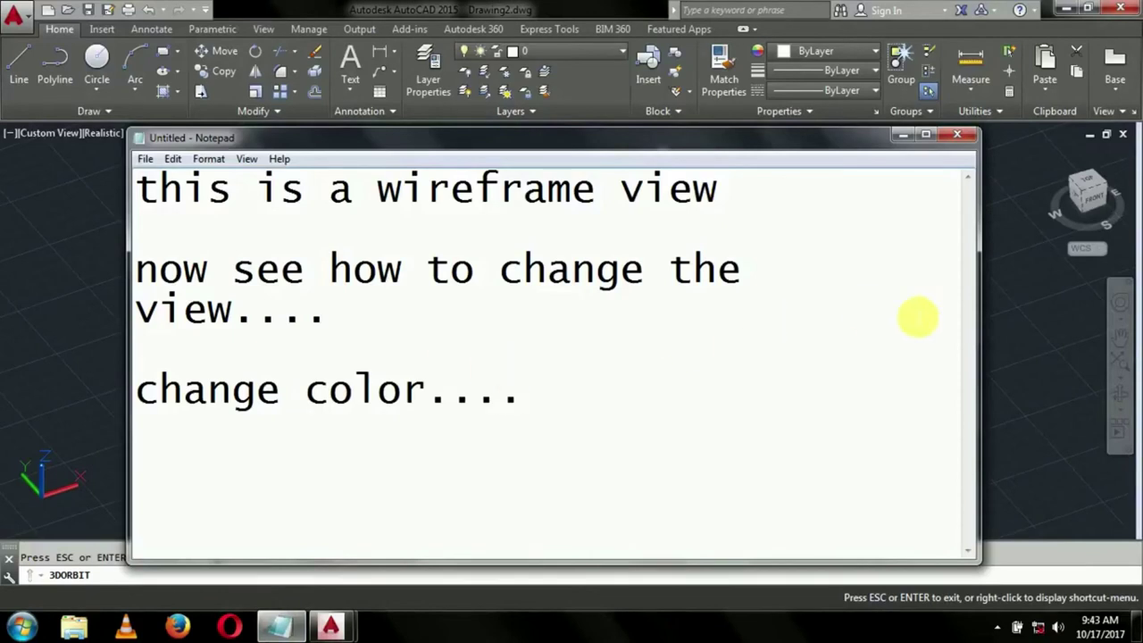
pyautogui.click(1039, 319)
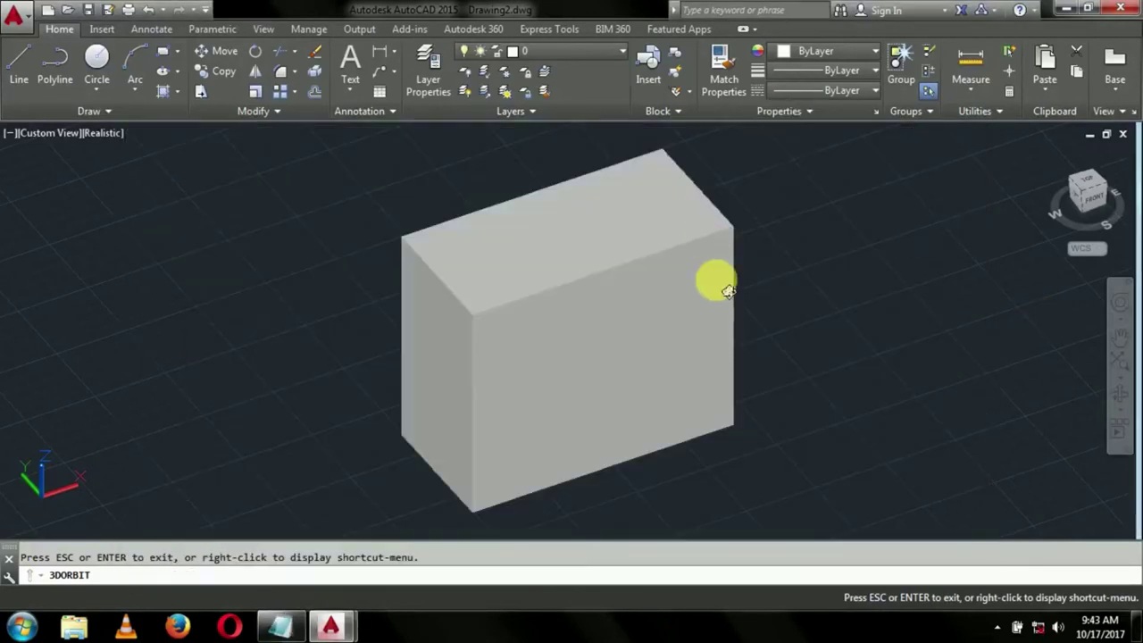
# Step: Colour the box orange (205,105,40) in Properties and orbit to a low front angle
pyautogui.press('Escape')
pyautogui.click(650, 268)
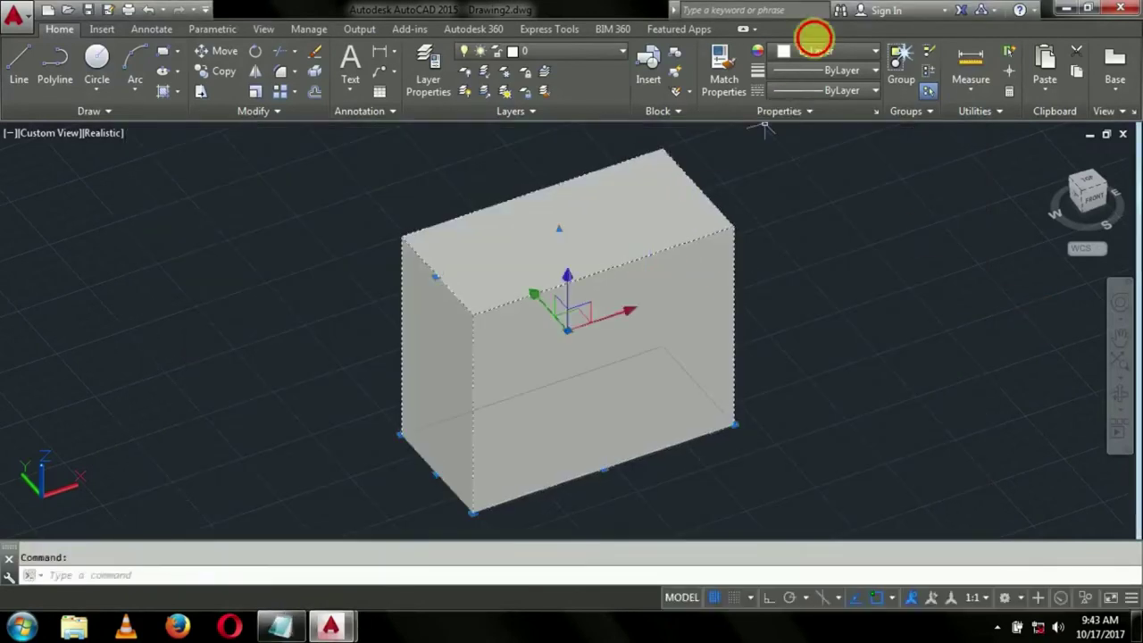
pyautogui.click(831, 51)
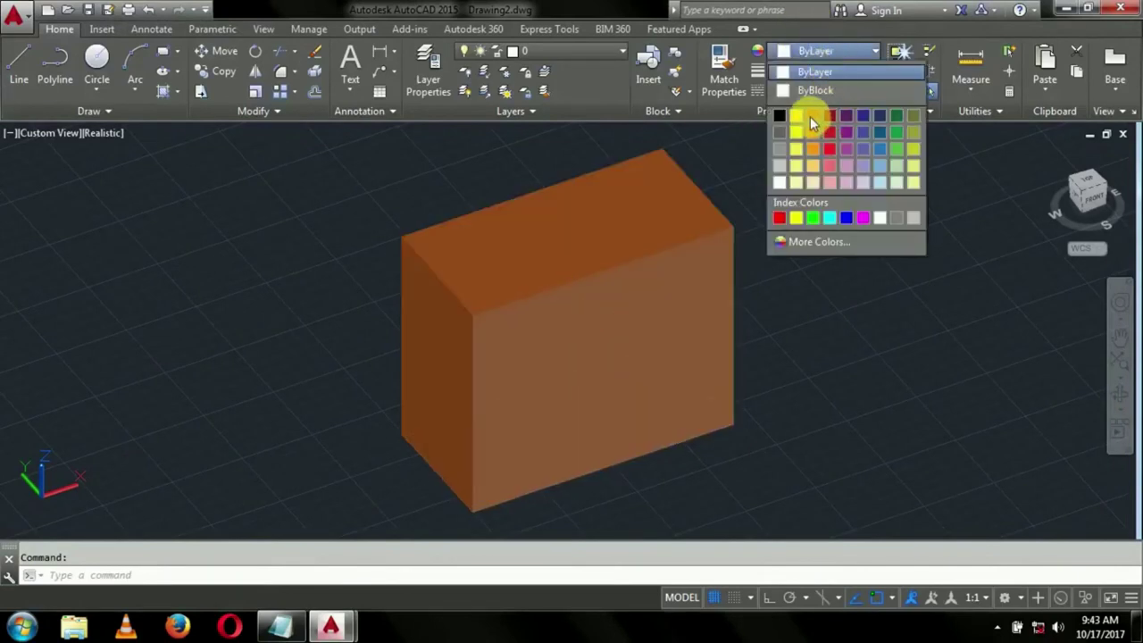
pyautogui.click(814, 116)
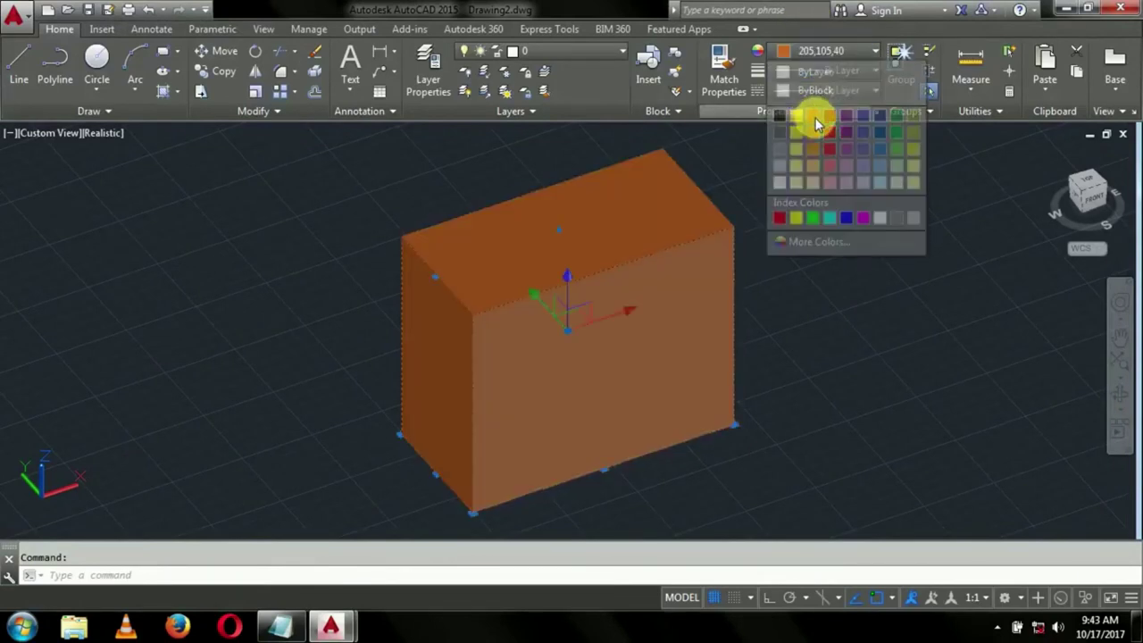
pyautogui.click(915, 207)
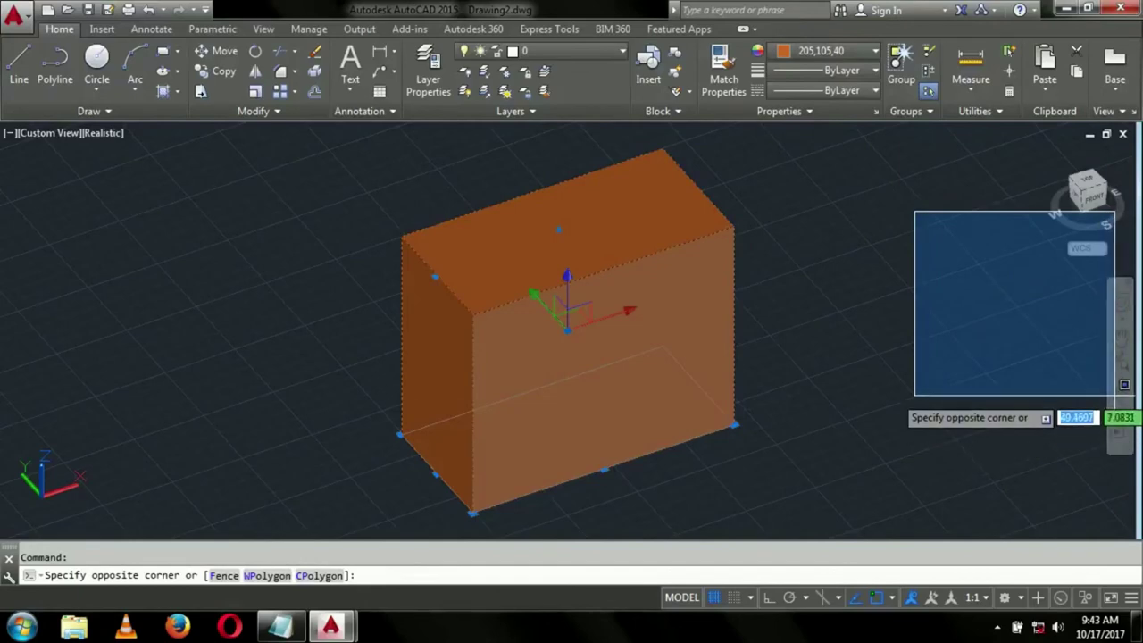
pyautogui.click(1116, 411)
pyautogui.click(1117, 400)
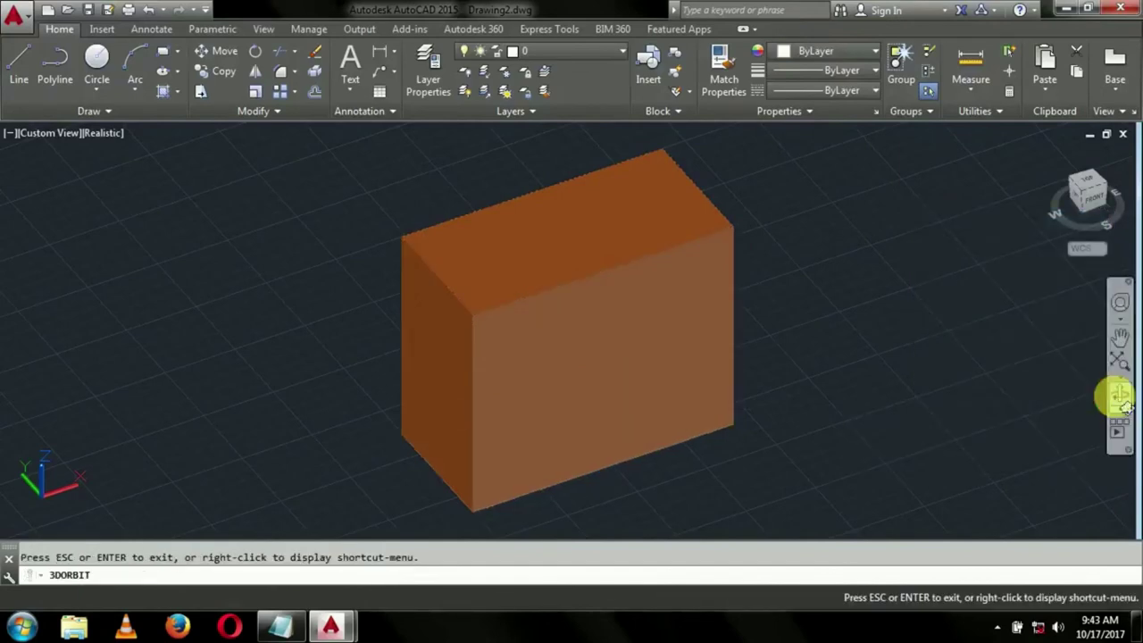
pyautogui.moveTo(863, 385)
pyautogui.mouseDown()
pyautogui.moveTo(980, 336)
pyautogui.moveTo(741, 375)
pyautogui.moveTo(684, 408)
pyautogui.mouseUp()
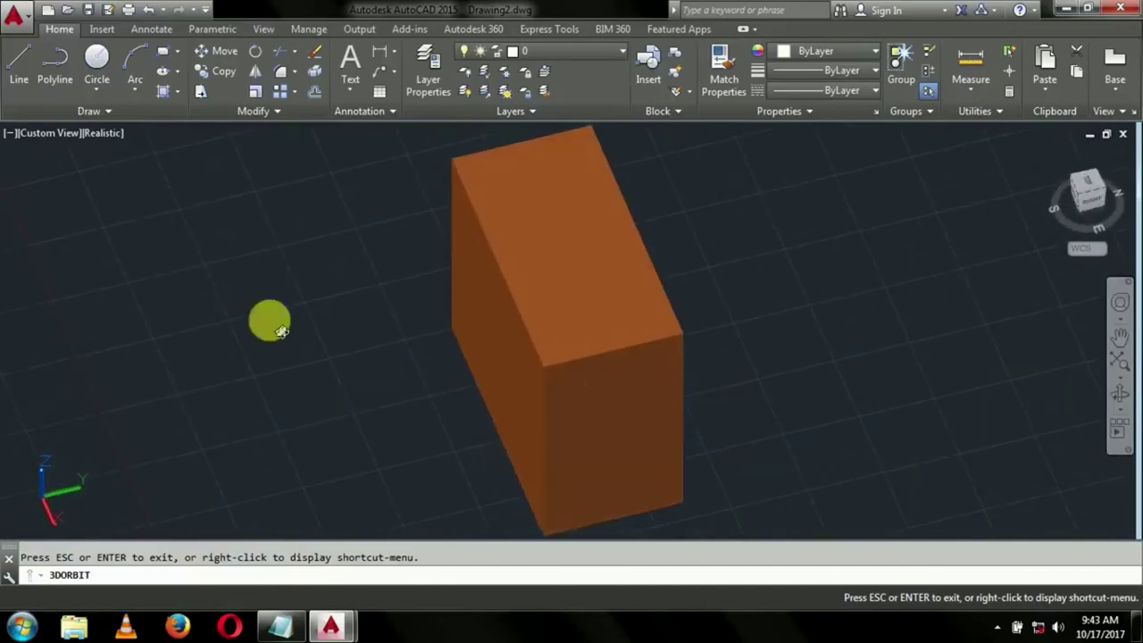
# Step: Apply the Sketchy visual style to the box and orbit around it
pyautogui.press('Escape')
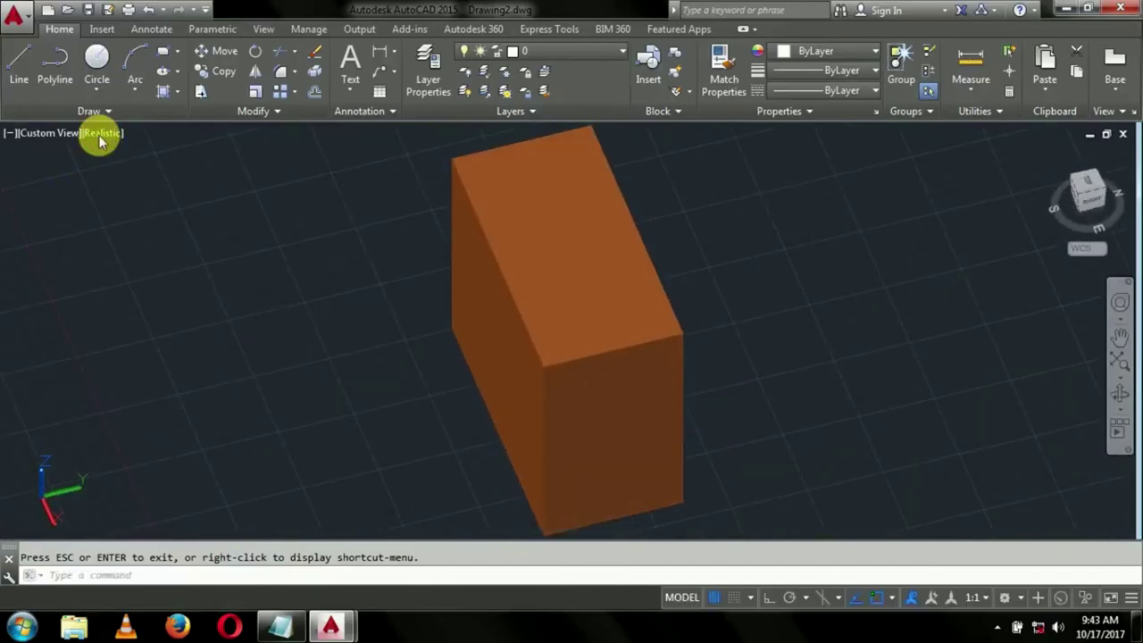
pyautogui.click(101, 134)
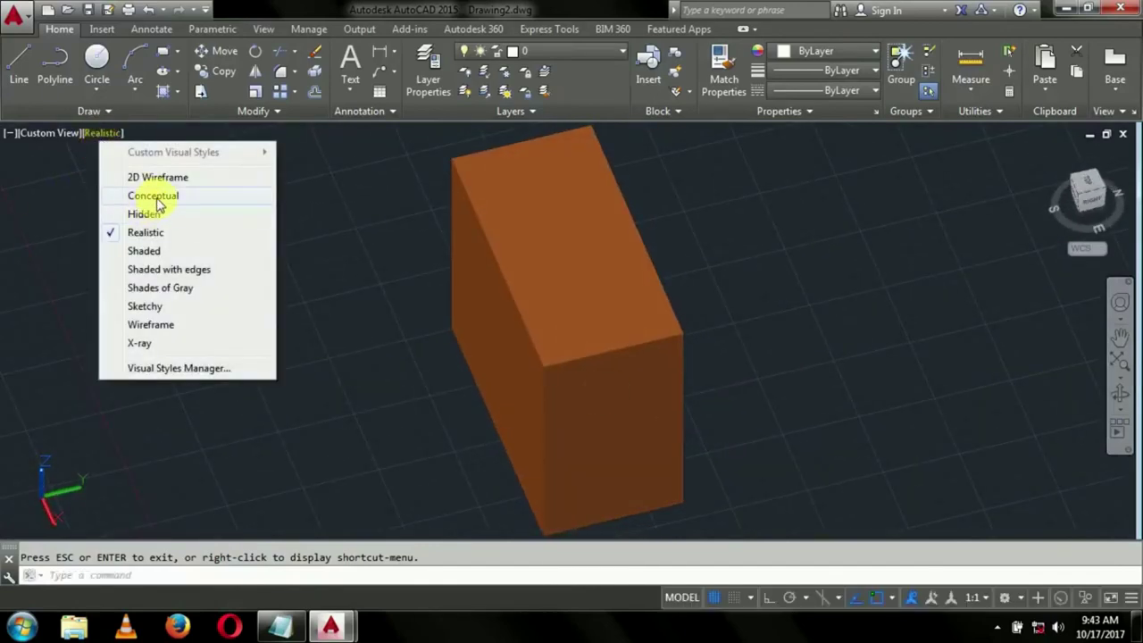
pyautogui.click(147, 305)
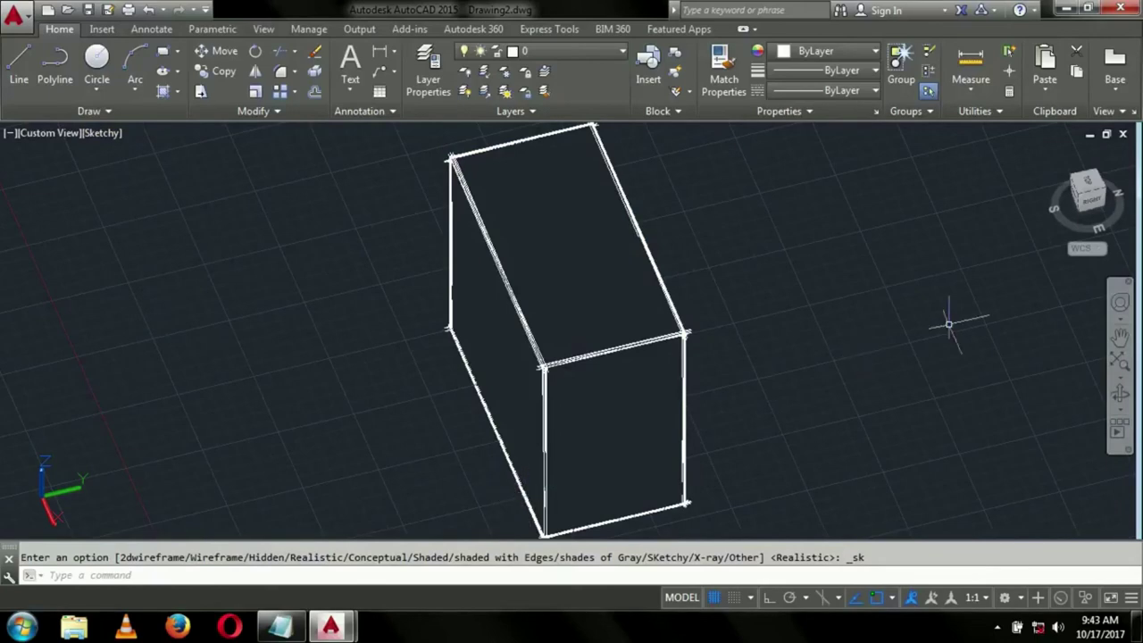
pyautogui.click(1124, 402)
pyautogui.moveTo(773, 324)
pyautogui.mouseDown()
pyautogui.moveTo(855, 184)
pyautogui.moveTo(789, 306)
pyautogui.moveTo(670, 286)
pyautogui.moveTo(653, 268)
pyautogui.mouseUp()
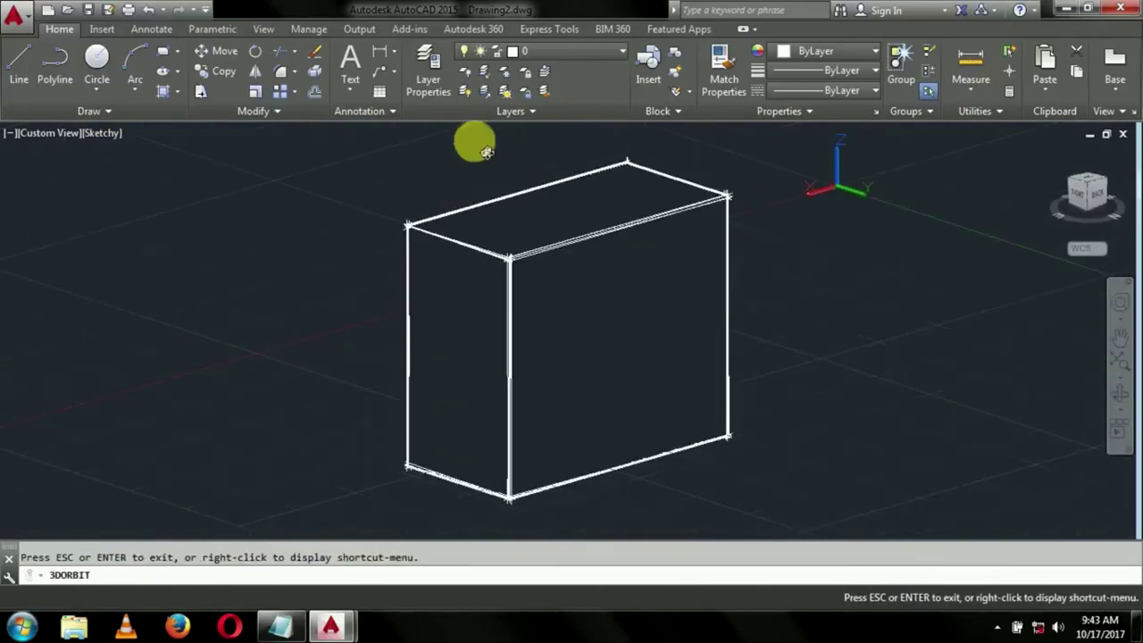
# Step: Return the box to the Realistic visual style
pyautogui.press('Escape')
pyautogui.click(105, 133)
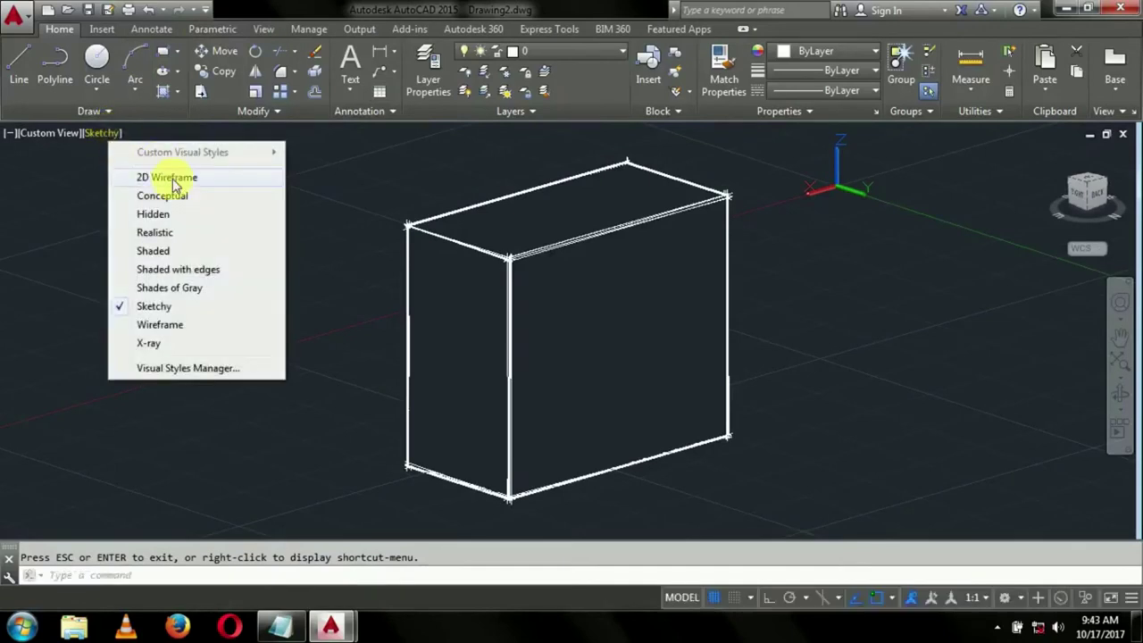
pyautogui.click(175, 233)
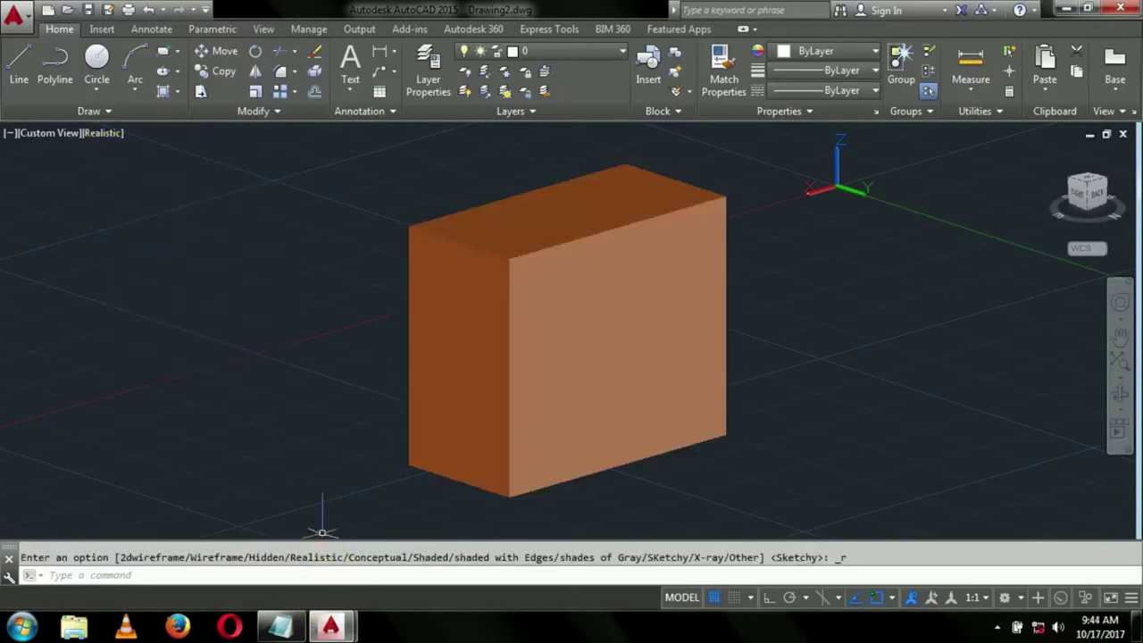
pyautogui.click(282, 627)
pyautogui.hotkey('ctrl', 'a')
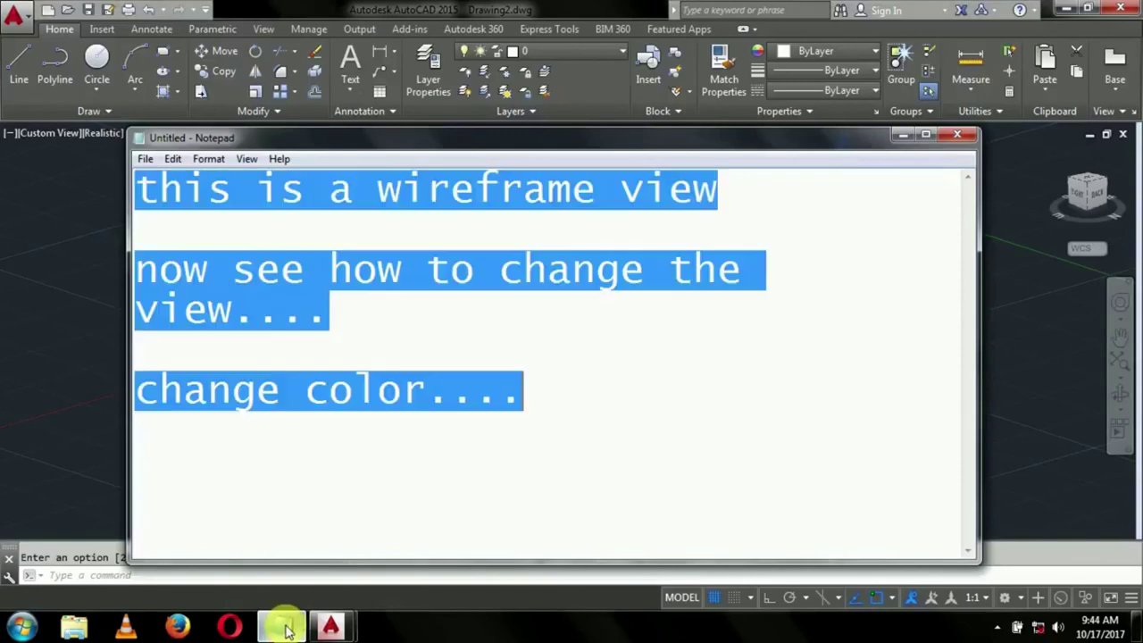
# Step: Type the closing note 'thanks for watching....' and 'if any doubt comment in this video'
pyautogui.write('thanks ')
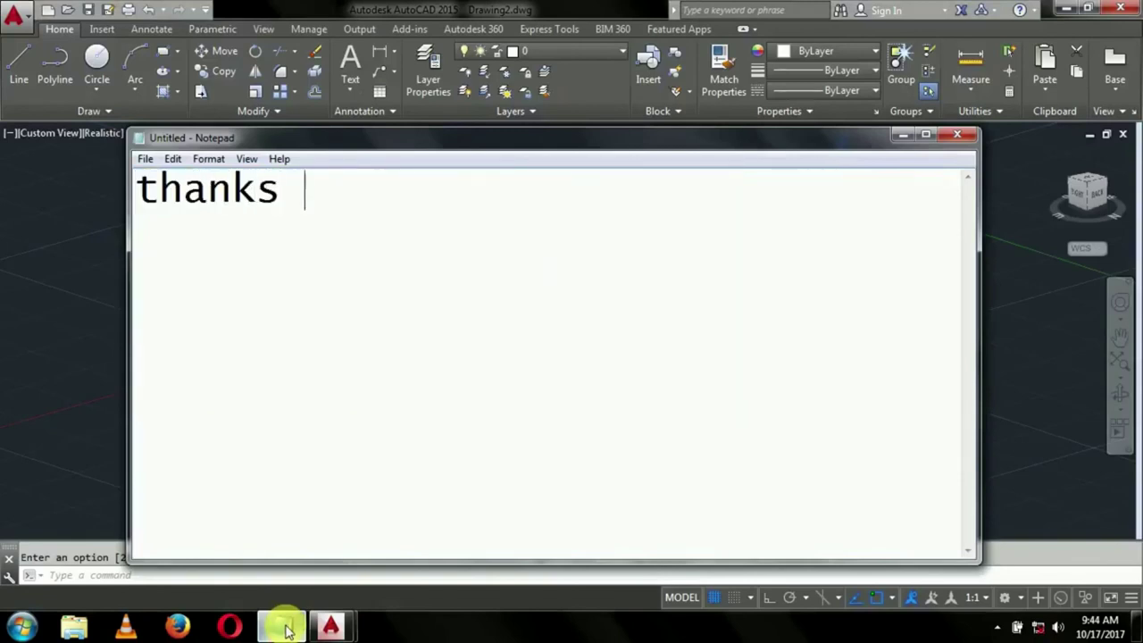
pyautogui.write('for ')
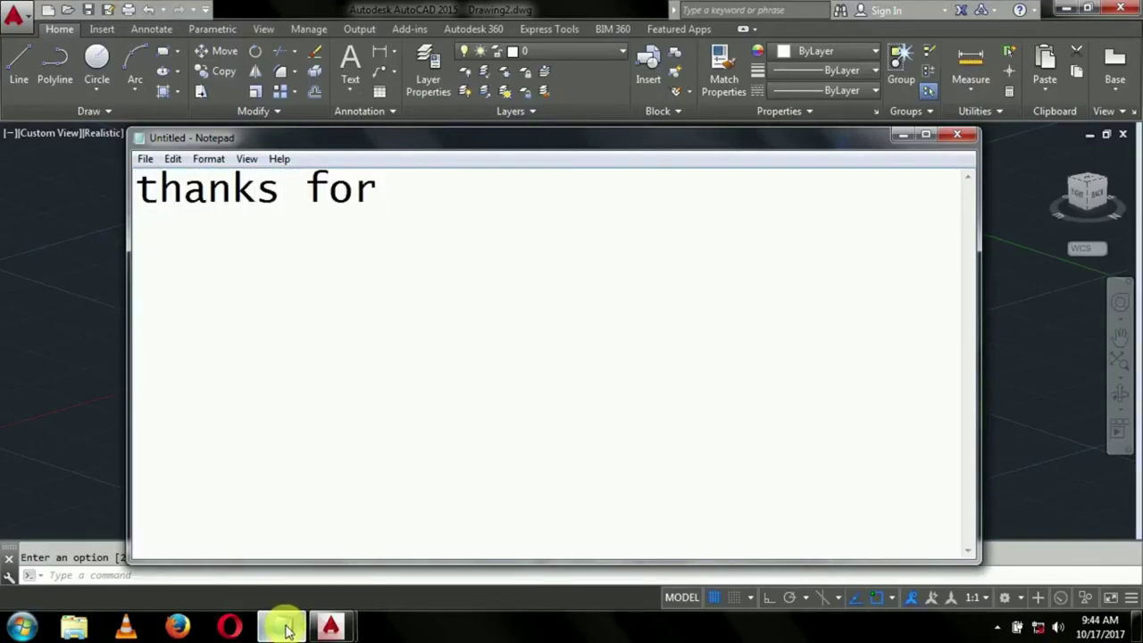
pyautogui.write('watchi')
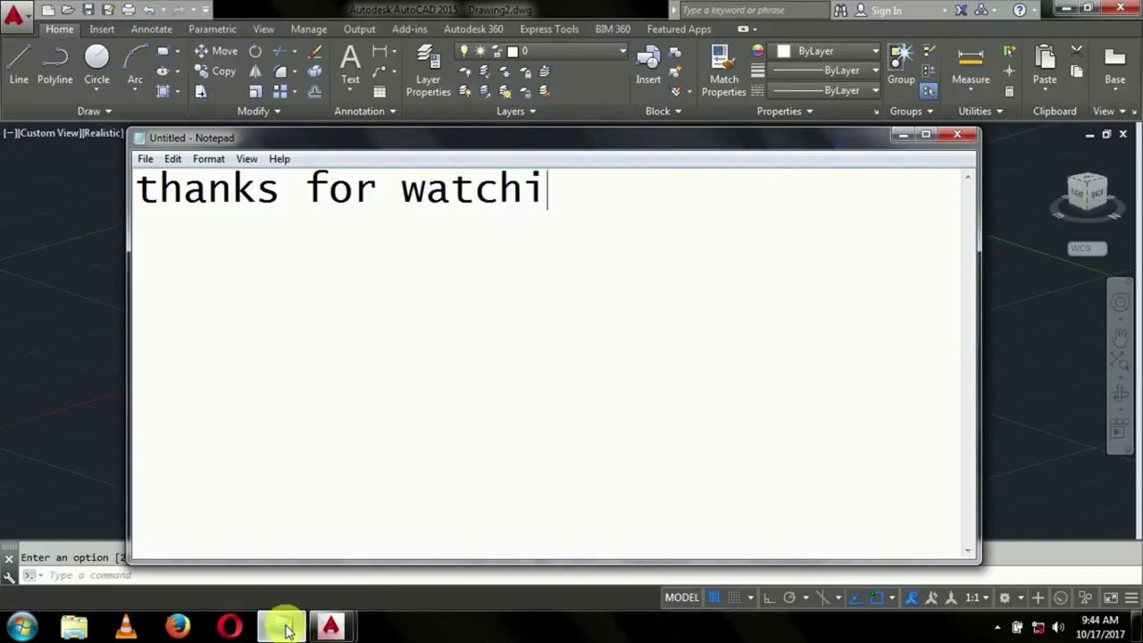
pyautogui.write('ng....')
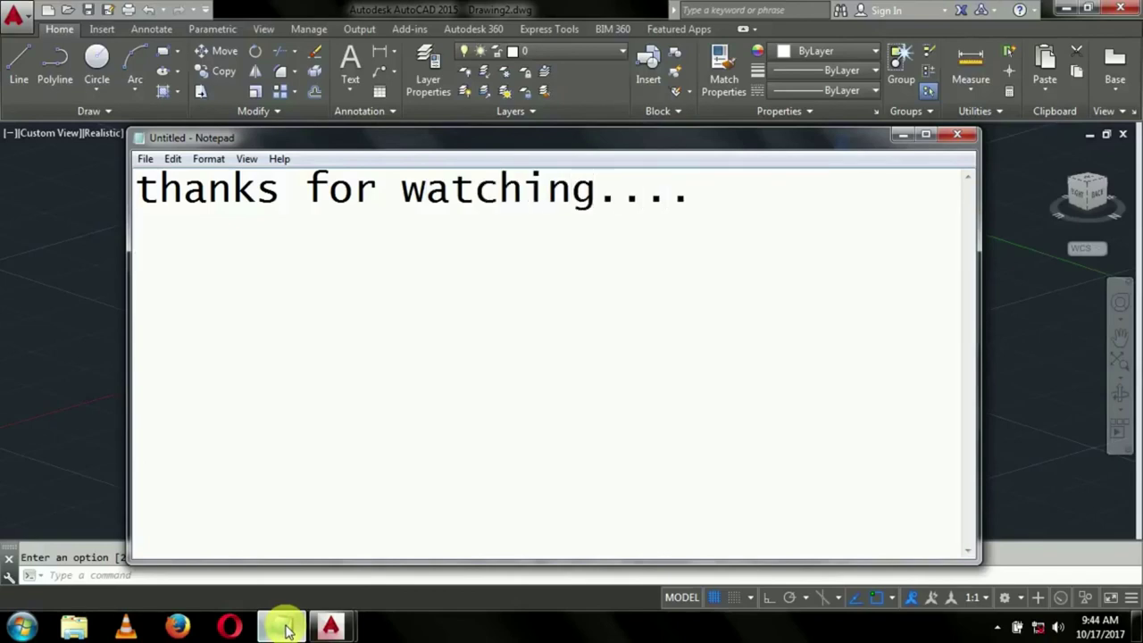
pyautogui.write('f any dou')
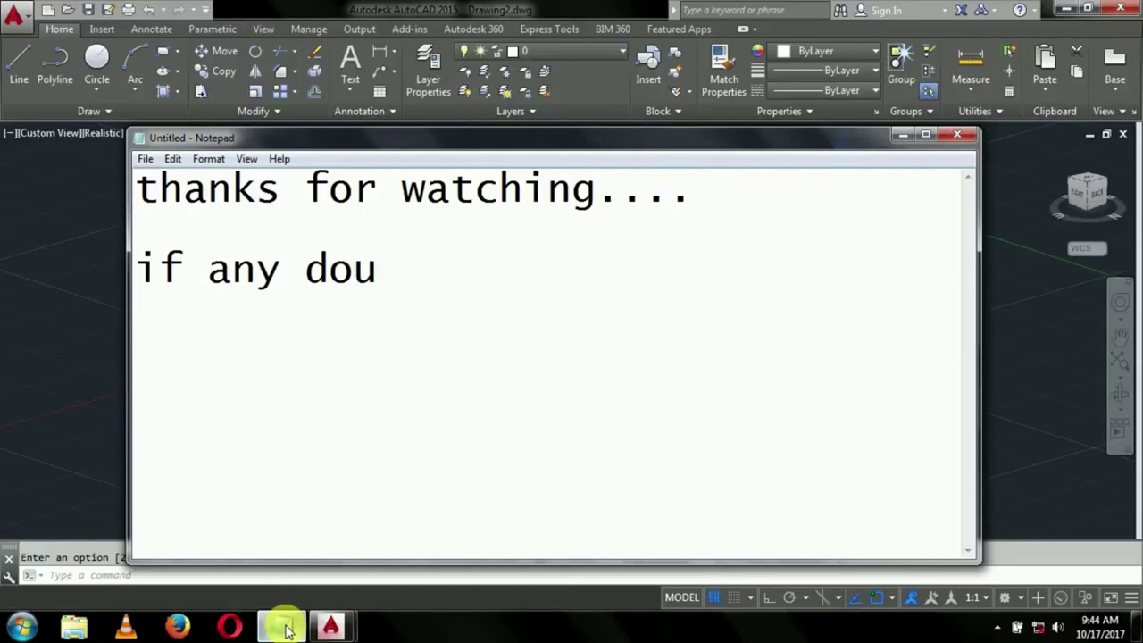
pyautogui.write('b')
pyautogui.write('cmt')
pyautogui.press('BackSpace')
pyautogui.press('BackSpace')
pyautogui.press('BackSpace')
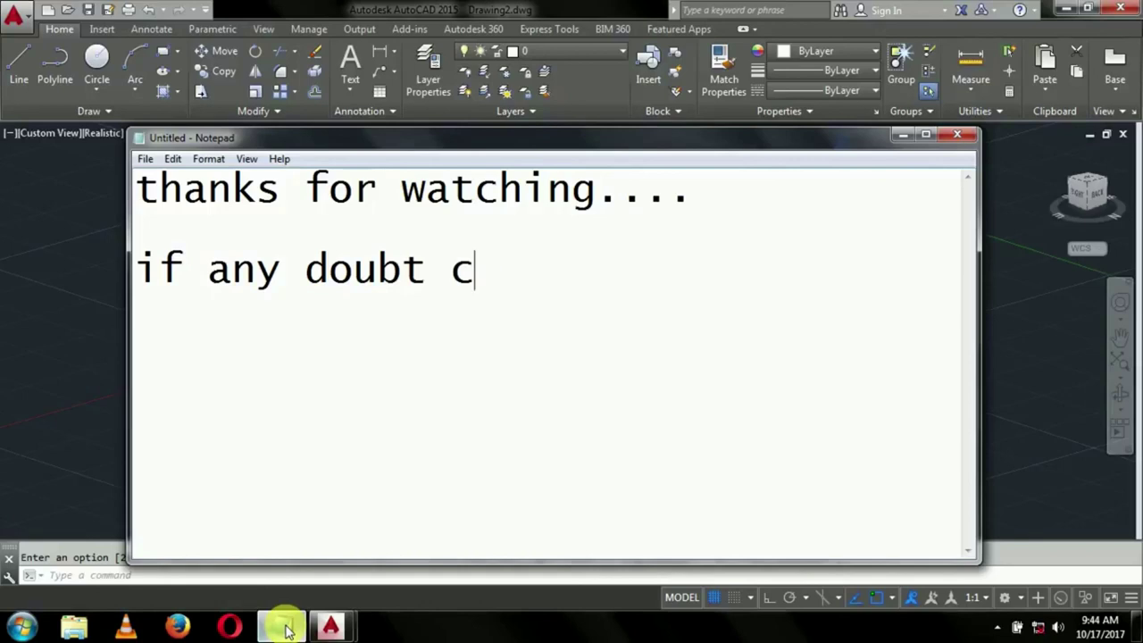
pyautogui.write('omment ')
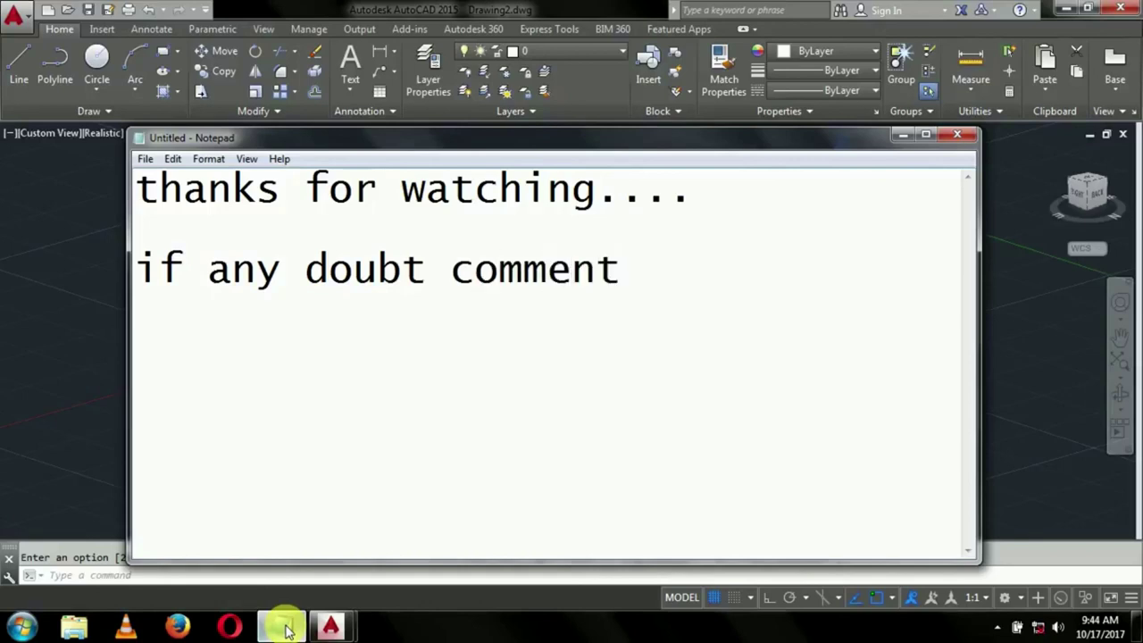
pyautogui.write('me')
pyautogui.press('BackSpace')
pyautogui.press('BackSpace')
pyautogui.write('im')
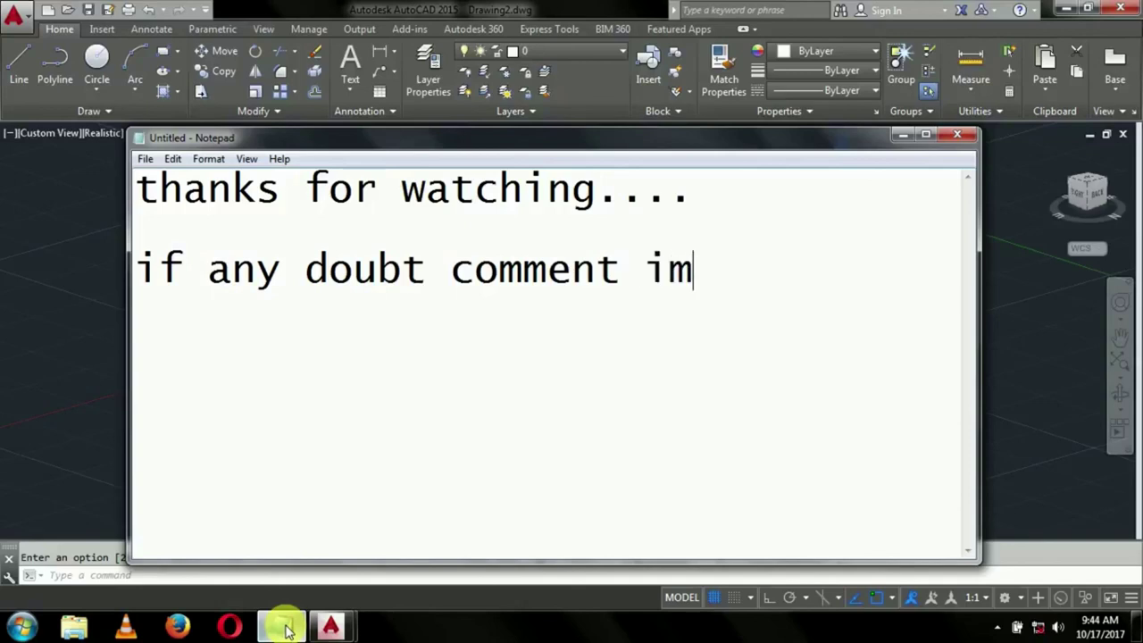
pyautogui.press('BackSpace')
pyautogui.press('BackSpace')
pyautogui.write('thius')
pyautogui.press('BackSpace')
pyautogui.press('BackSpace')
pyautogui.write('vi')
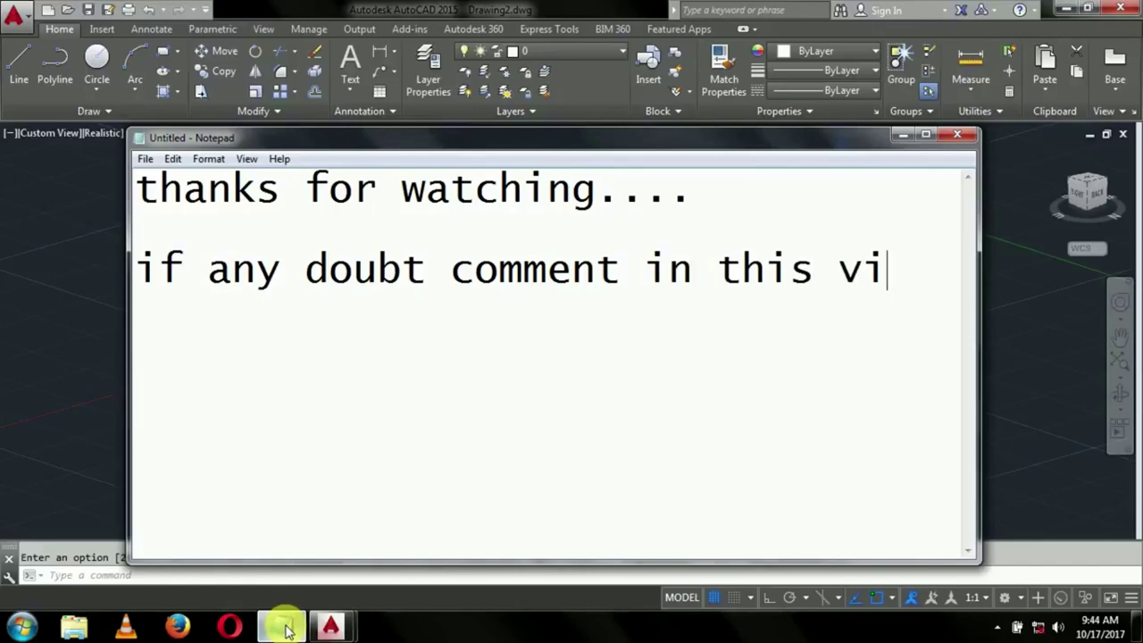